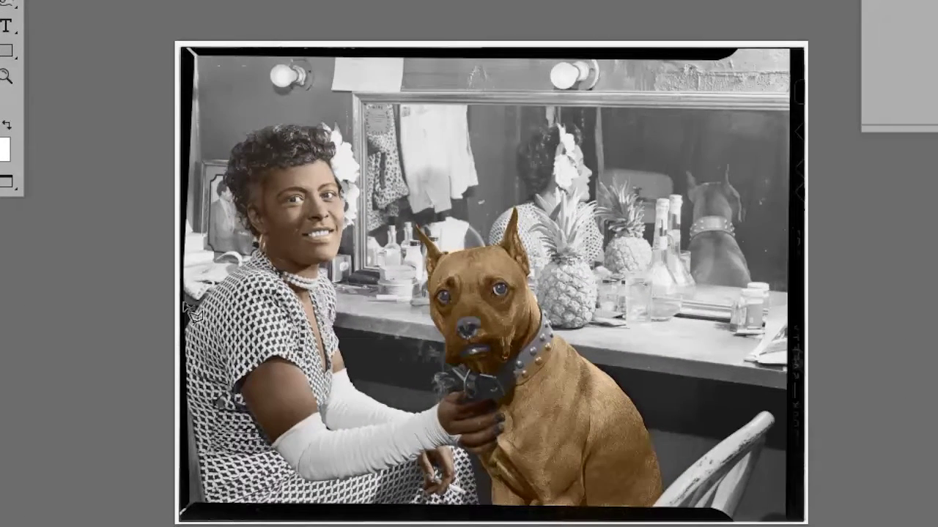
Step: Outline the background above the dressing table's edge with the Polygonal Lasso and copy it from Calque 0 to a new layer
click(192, 313)
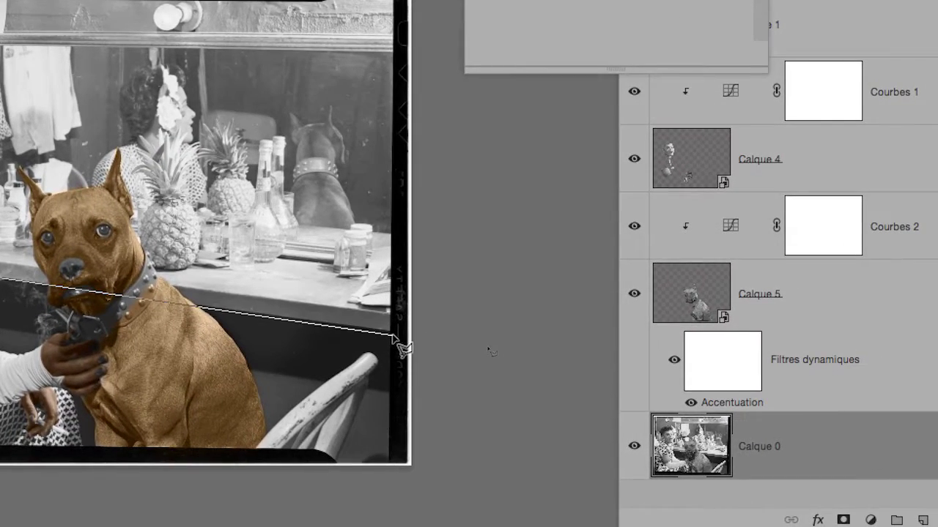
click(392, 334)
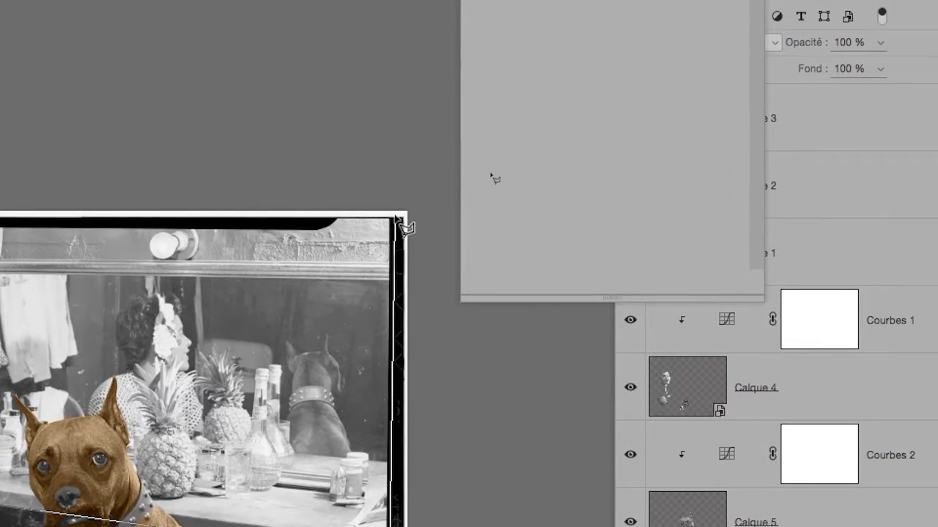
click(397, 217)
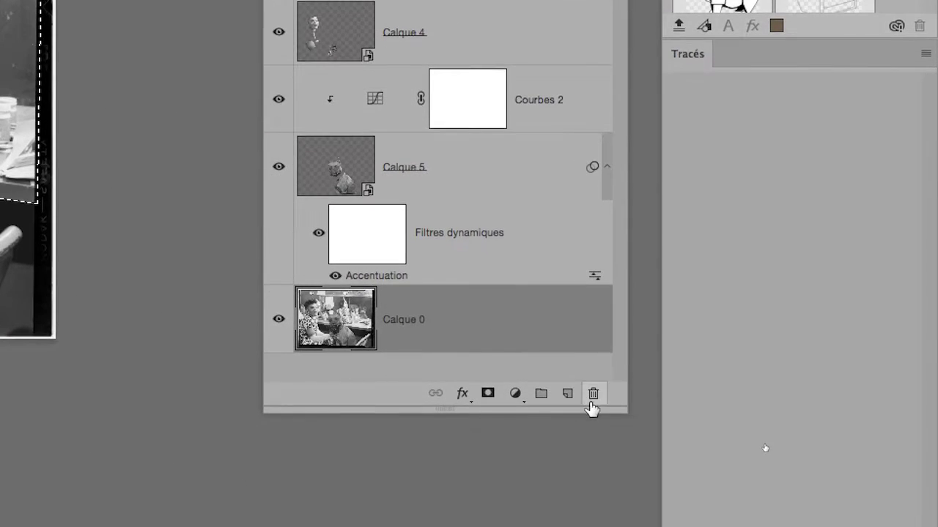
drag(616, 406, 735, 399)
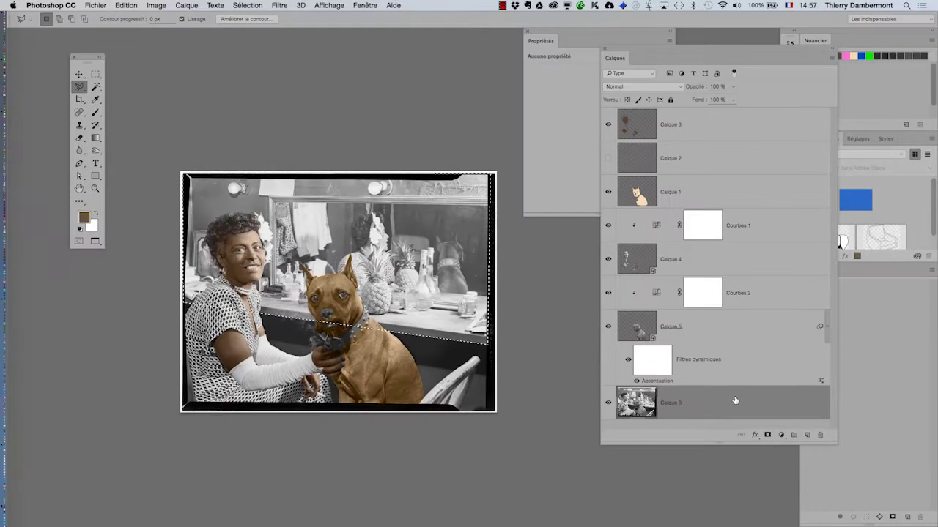
key(super+alt+shift+e)
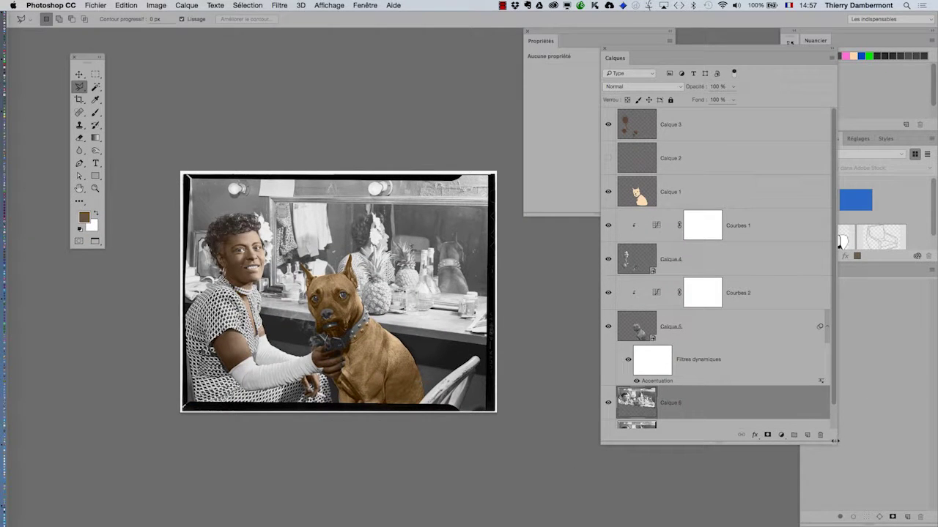
drag(835, 443, 832, 519)
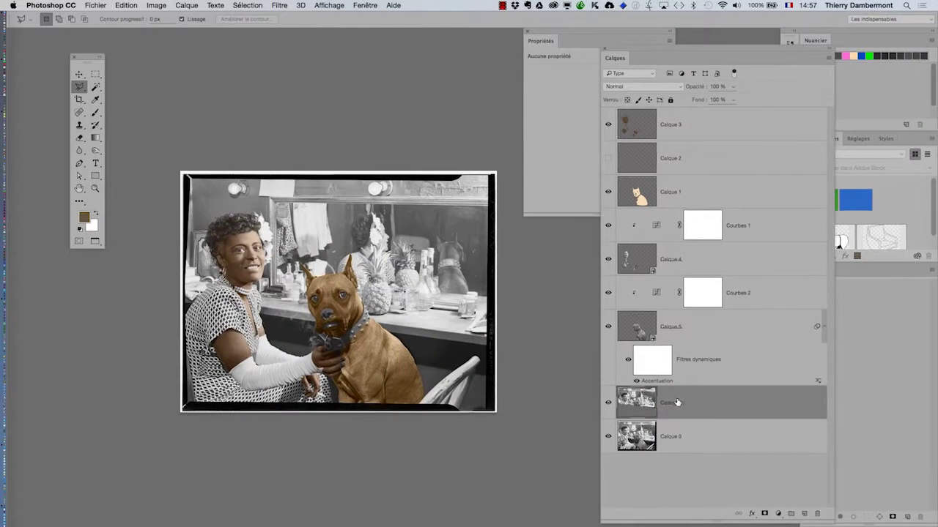
Step: Assign an orange colour label to Calque 5 and a green one to Calque 4
right_click(699, 326)
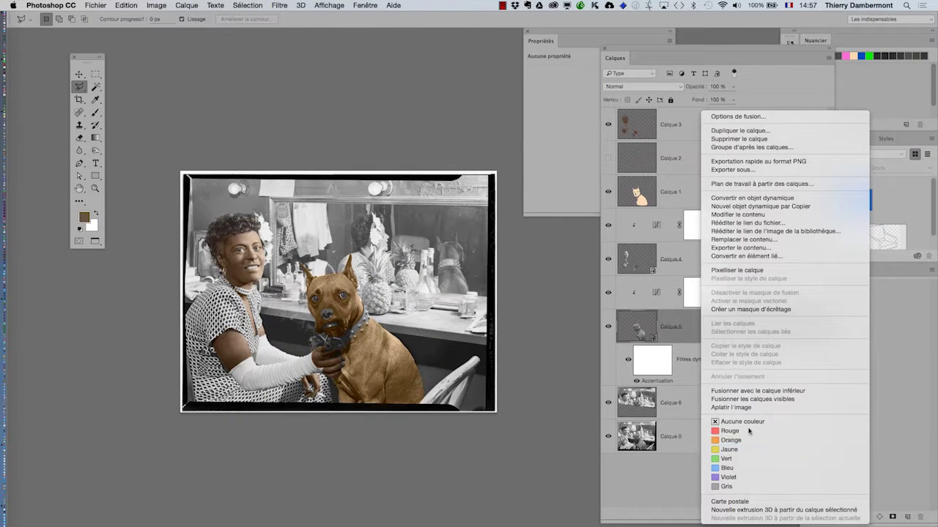
click(730, 441)
right_click(702, 317)
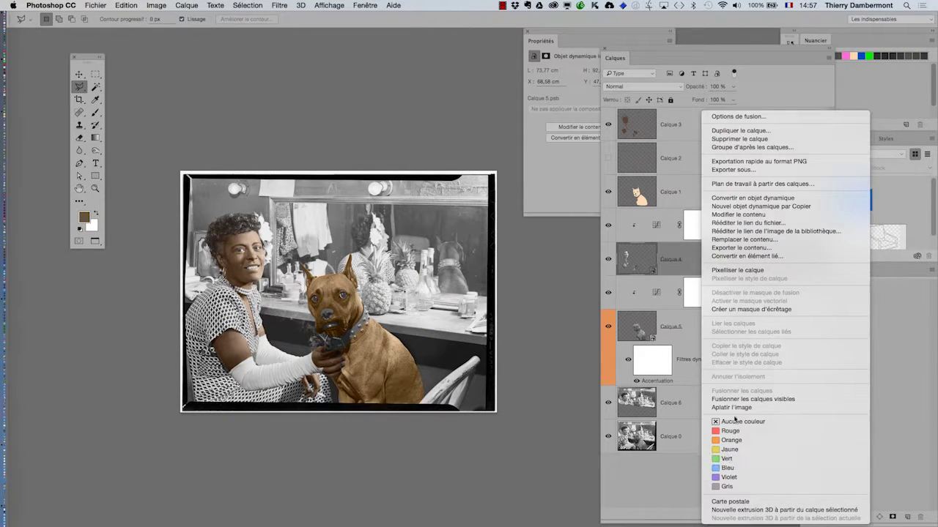
click(727, 458)
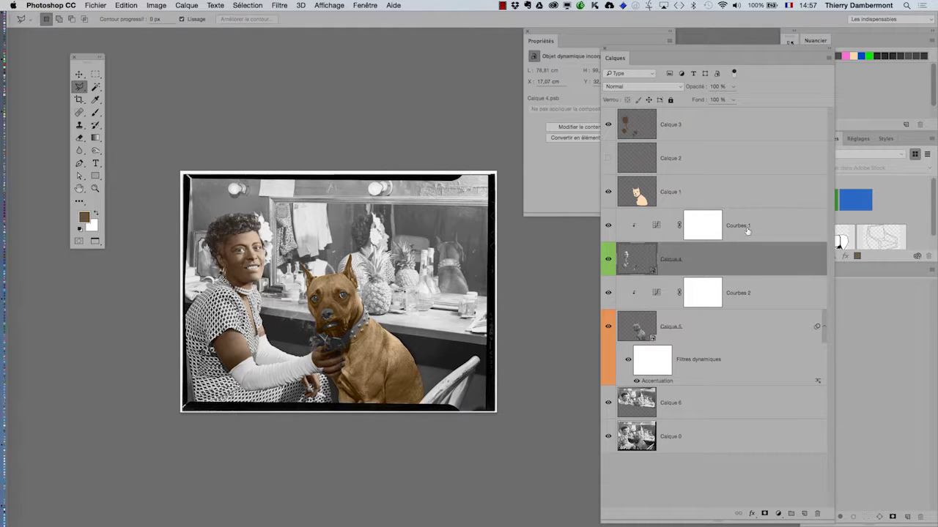
Step: Label Courbes 2 orange together with Calque 5, and Courbes 1 green together with Calque 4
click(769, 298)
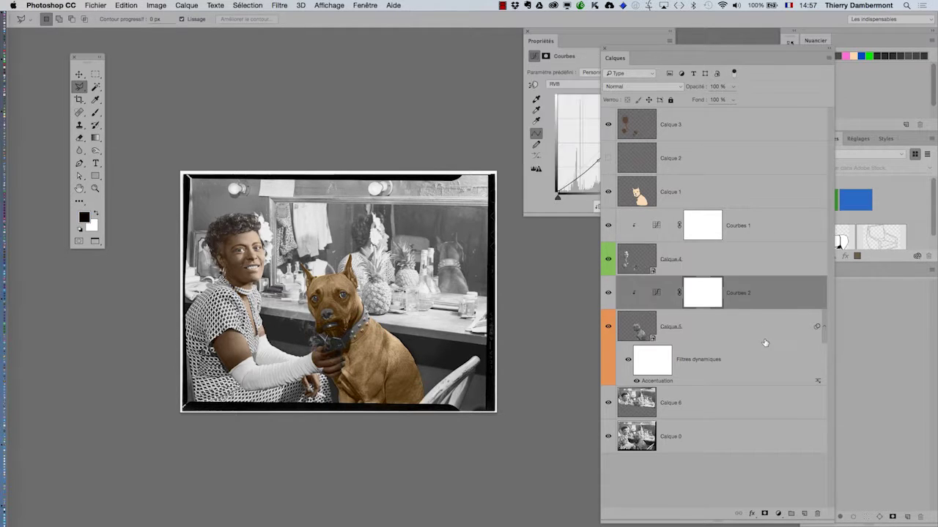
shift+click(756, 333)
right_click(754, 336)
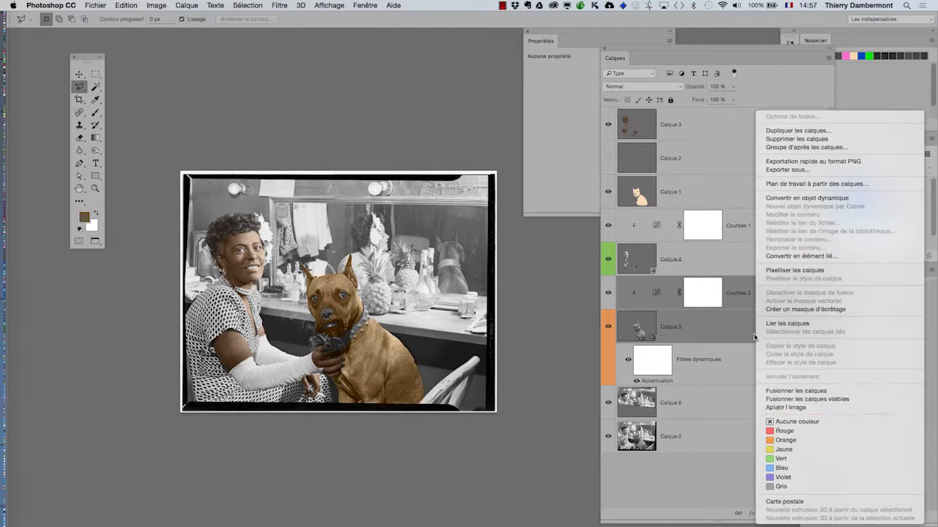
click(783, 440)
click(769, 231)
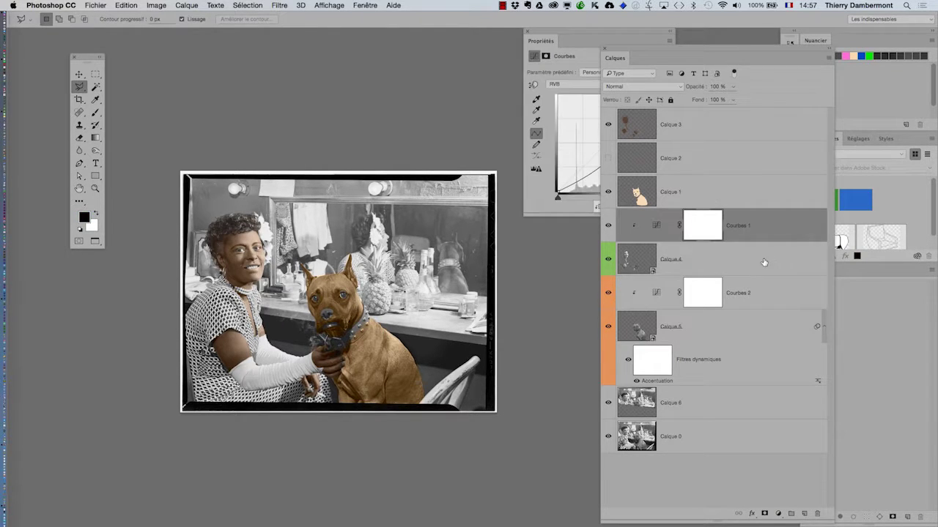
shift+click(765, 262)
right_click(765, 263)
click(792, 458)
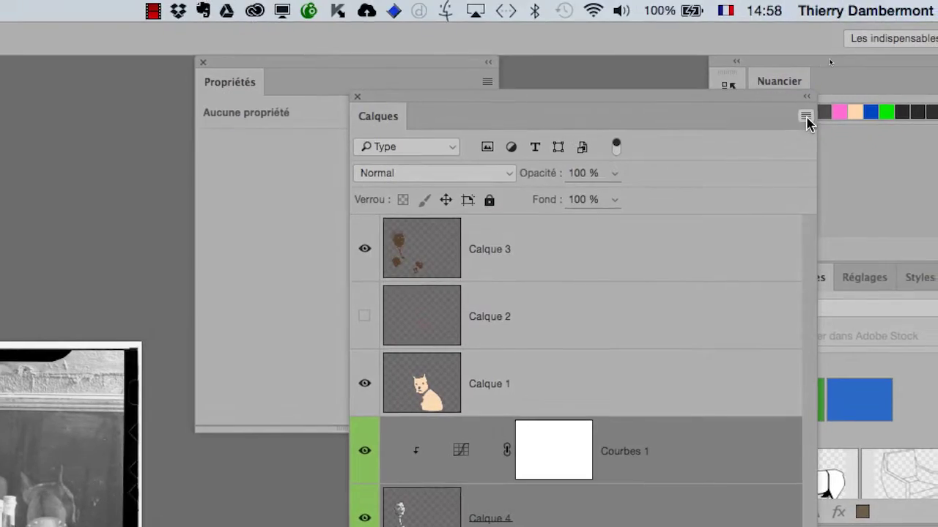
Step: Group the selected Courbes 1 and Calque 4 layers, keeping the default group name
click(806, 117)
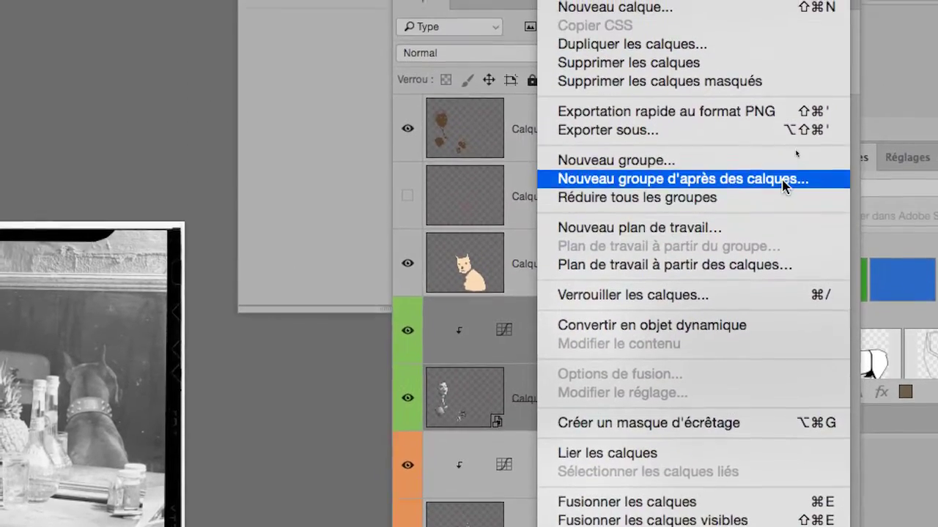
click(784, 187)
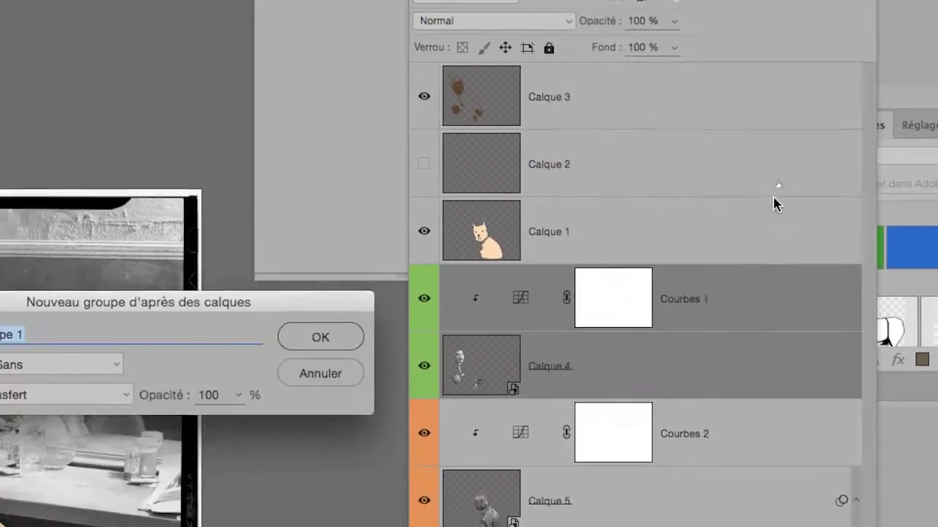
click(620, 252)
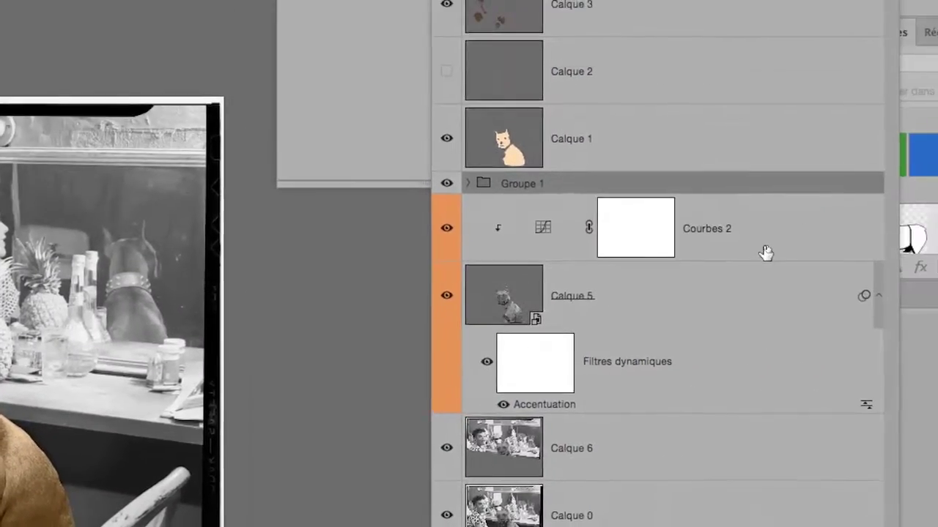
Step: Group the Courbes 2 and Calque 5 layers, keeping the default group name
click(913, 239)
shift+click(878, 297)
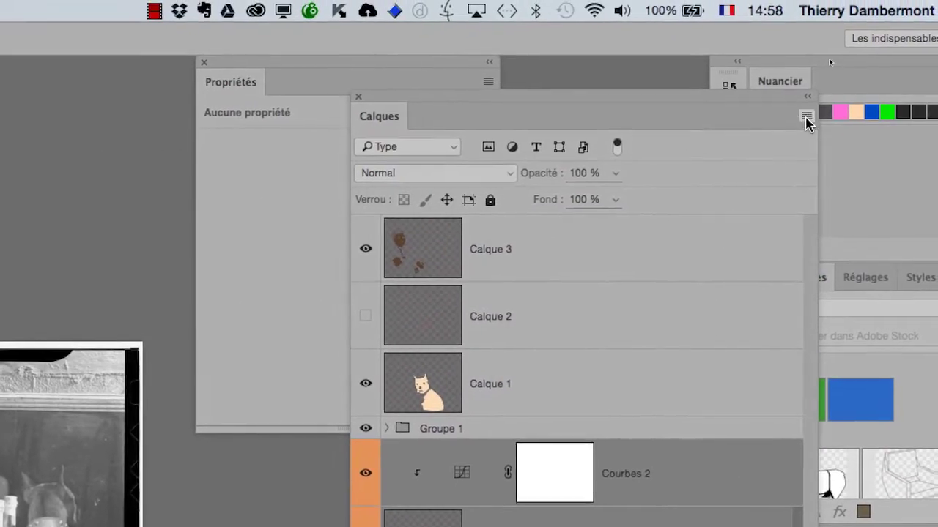
click(806, 120)
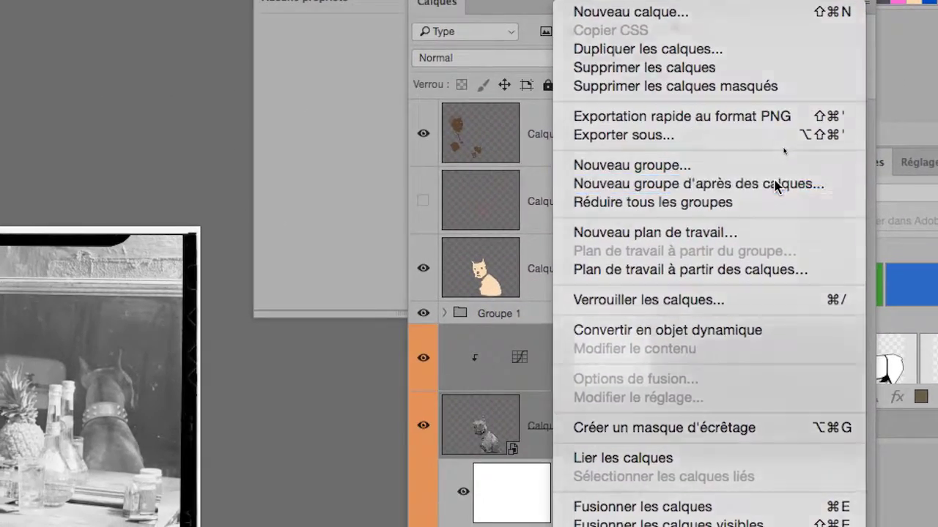
click(778, 186)
click(532, 324)
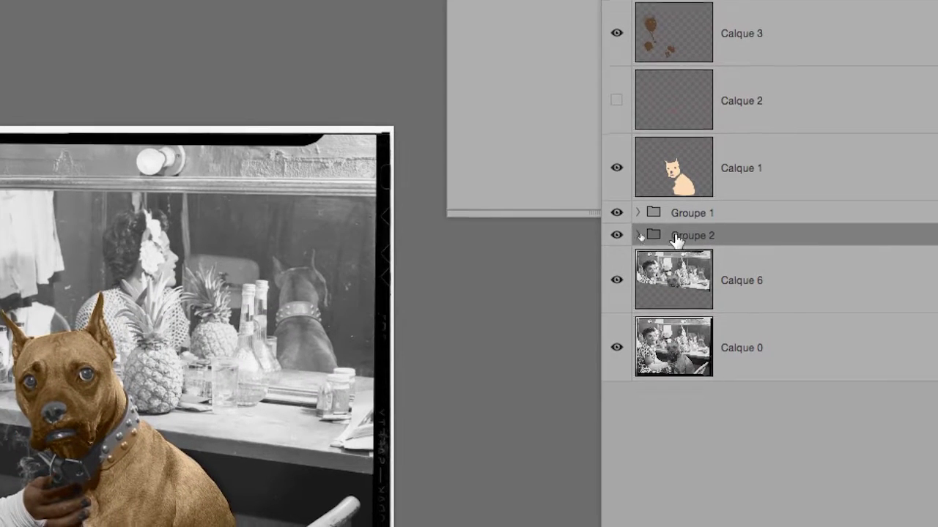
Step: Add a gradient map adjustment layer above Calque 6, clipped to it, and check its effect on the background
click(673, 289)
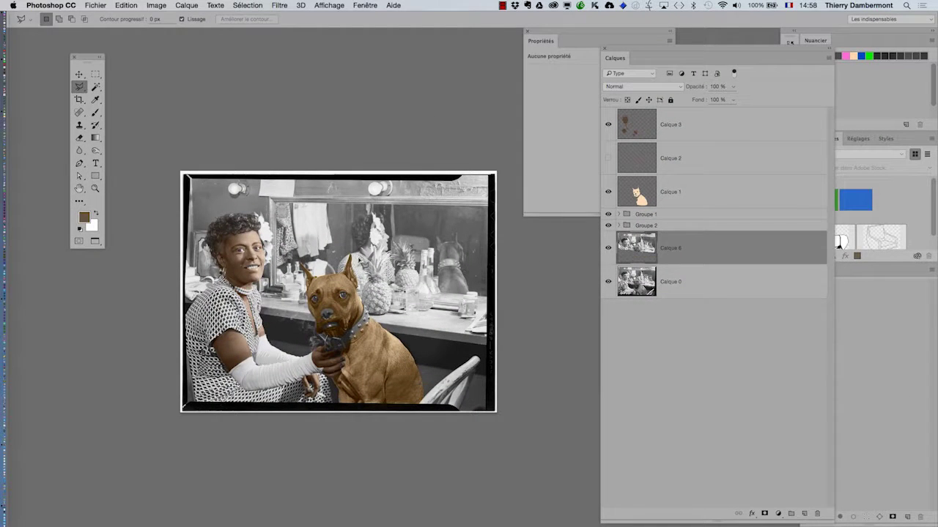
click(187, 5)
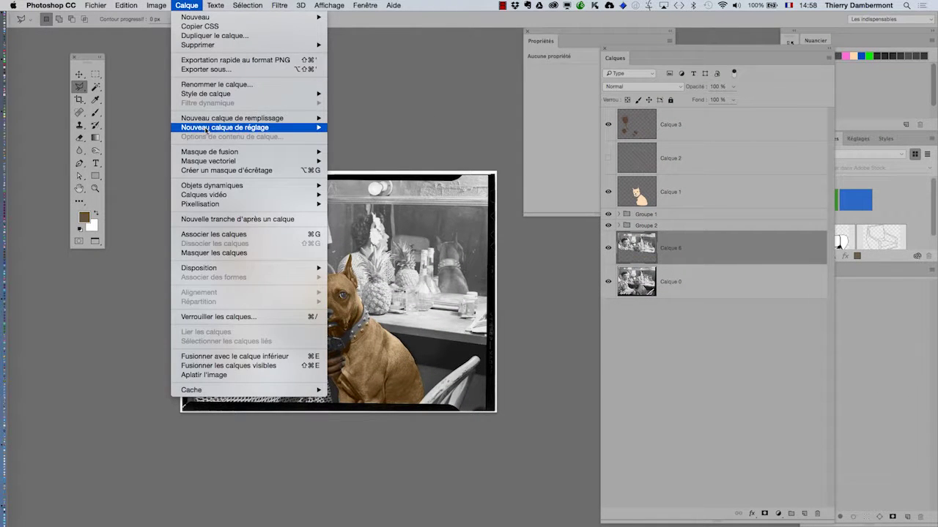
mouse_move(207, 130)
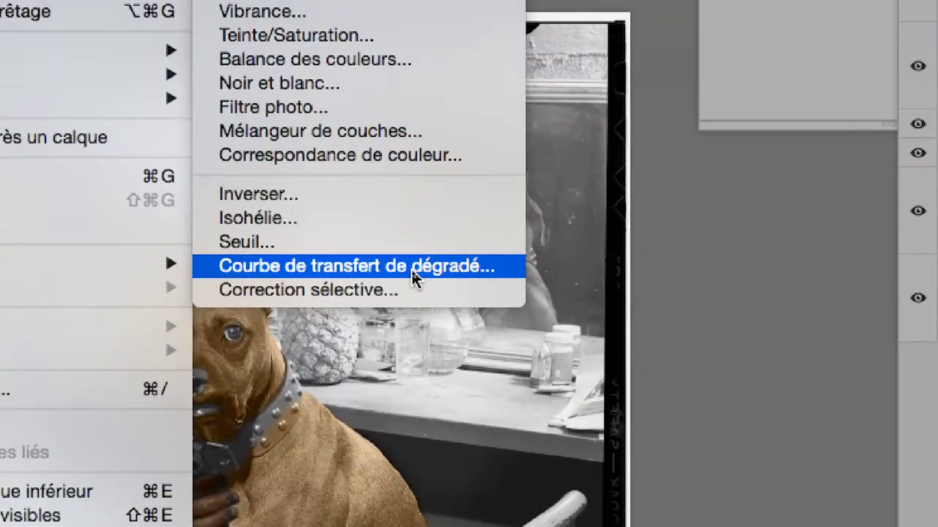
click(411, 268)
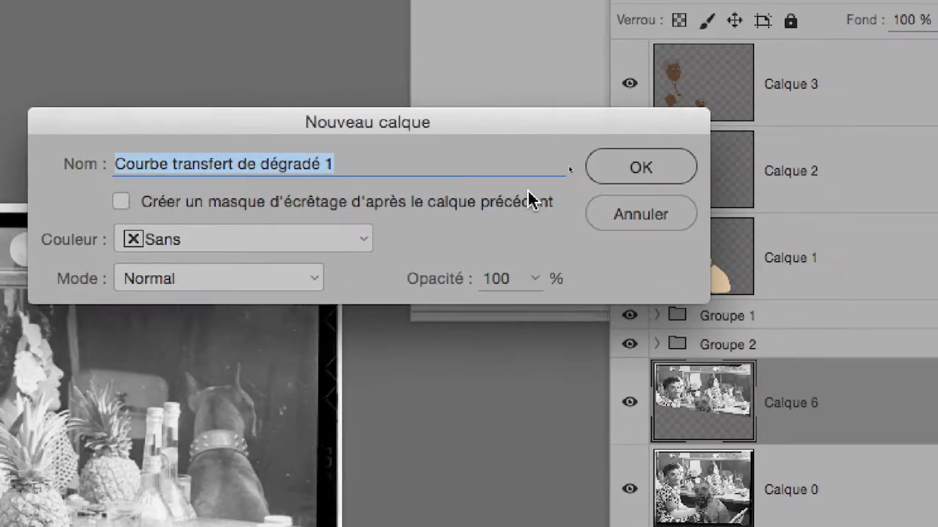
click(515, 193)
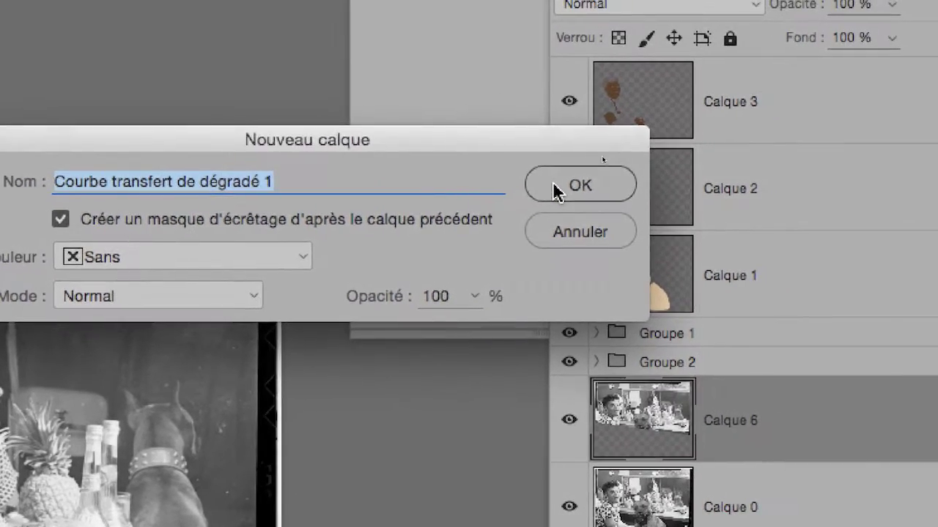
click(555, 189)
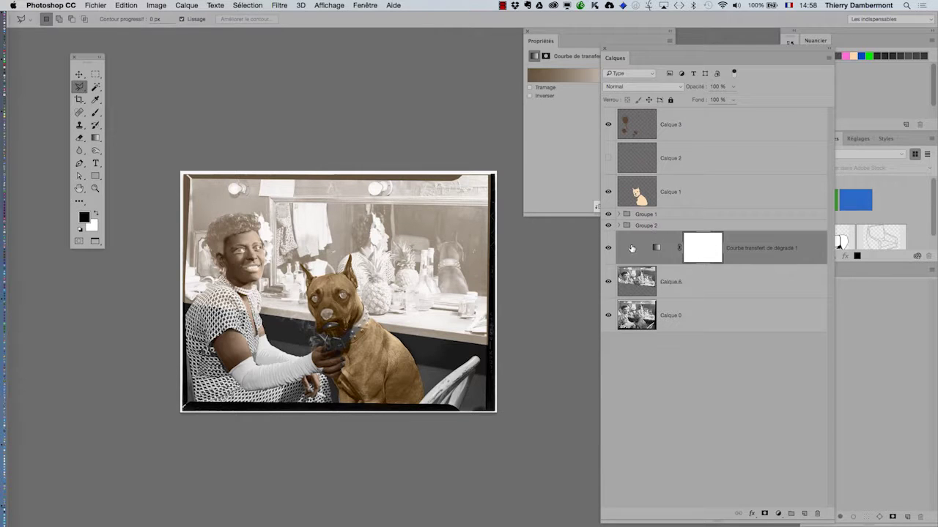
click(608, 249)
click(608, 250)
Step: Apply the red-to-green preset gradient to the gradient map
drag(587, 32, 462, 42)
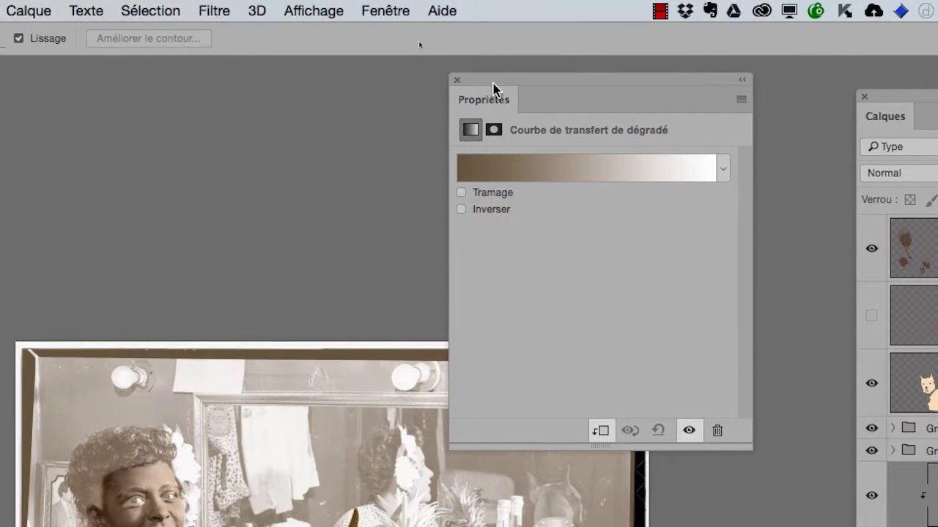
drag(496, 86, 518, 79)
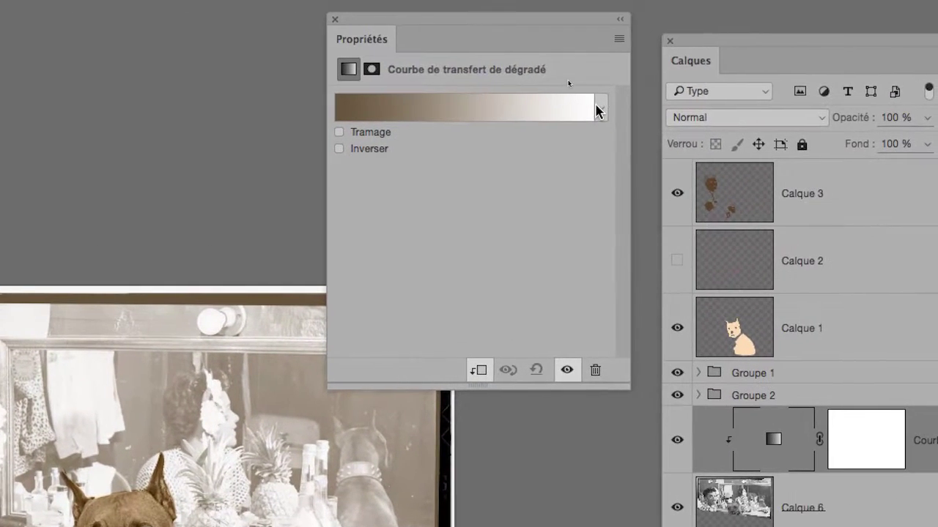
click(748, 163)
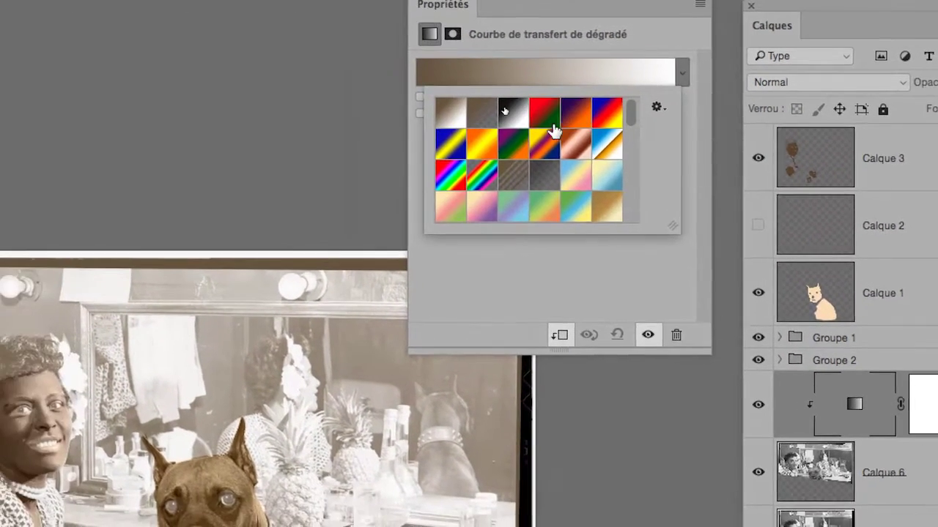
click(550, 126)
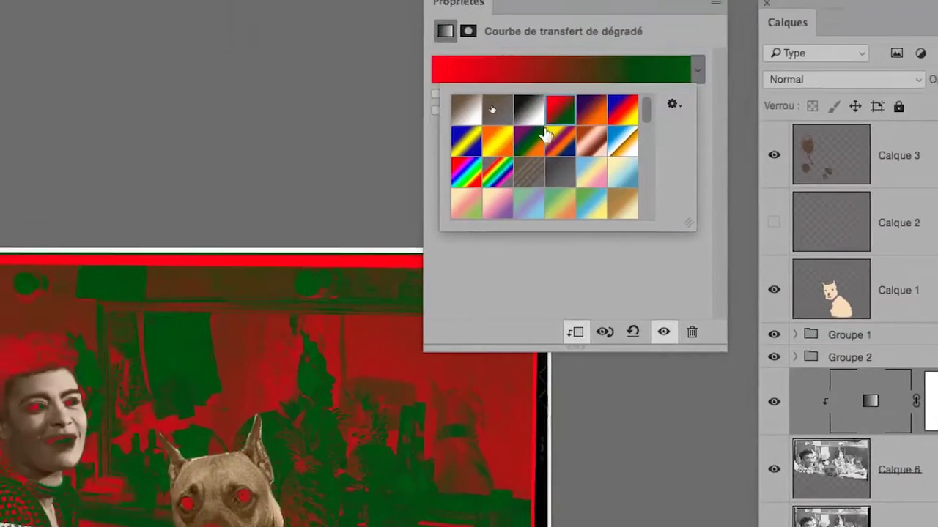
click(428, 66)
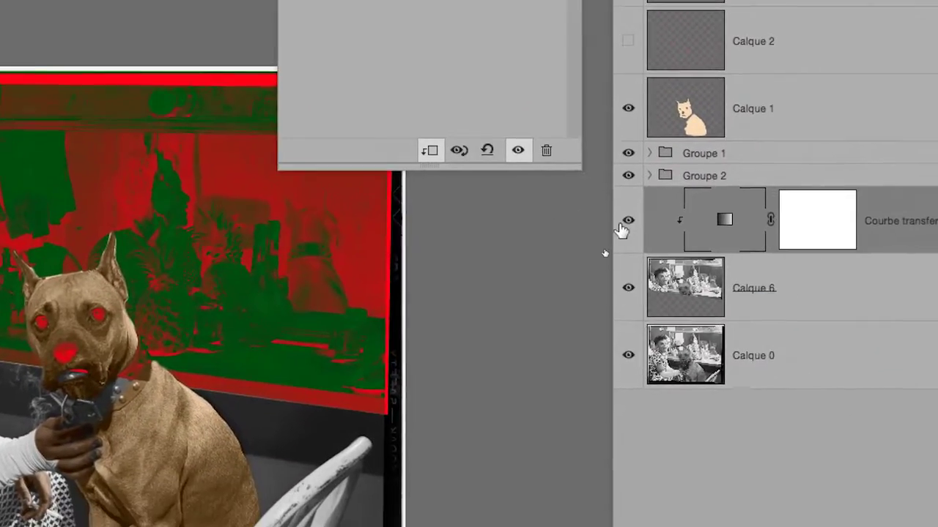
Step: Compare the photo with and without the gradient map layer
click(795, 284)
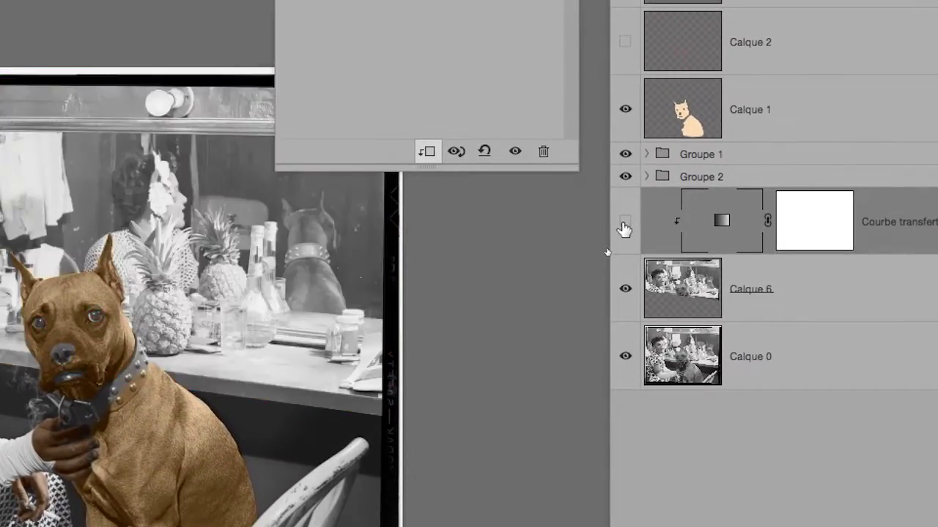
click(623, 225)
click(623, 225)
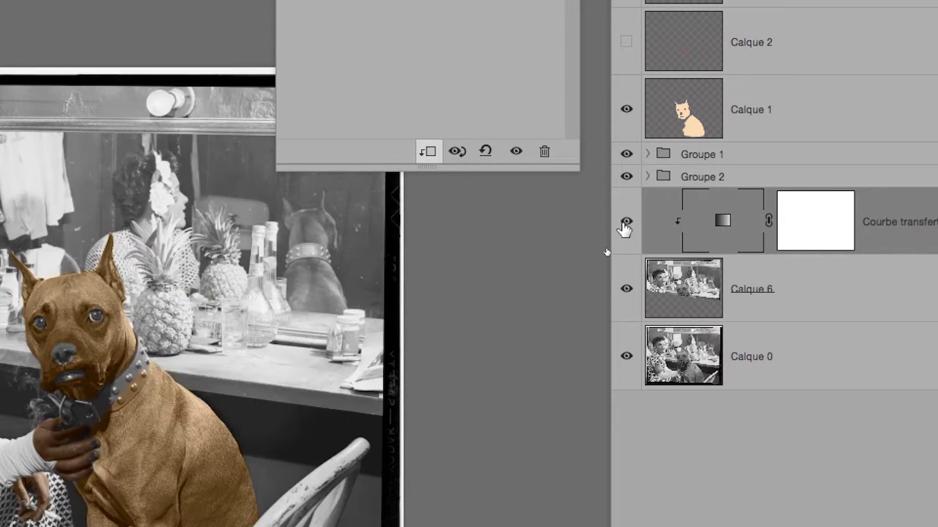
click(624, 227)
click(624, 228)
click(624, 228)
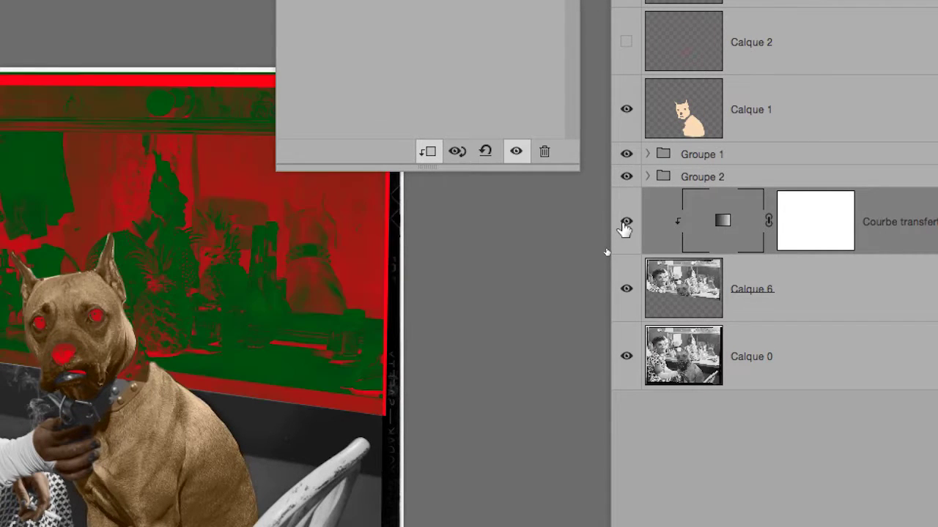
click(624, 227)
click(625, 227)
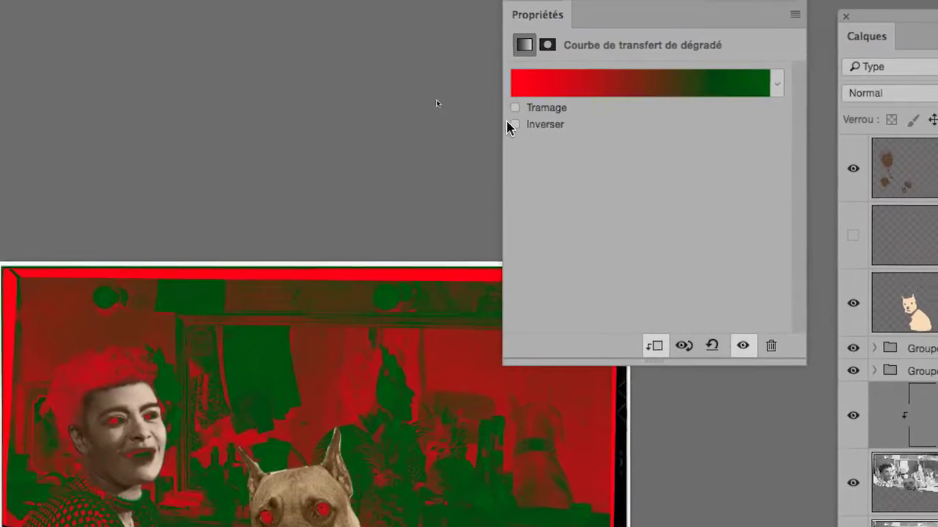
Step: Reverse the gradient map's colours with the Inverser option
click(510, 123)
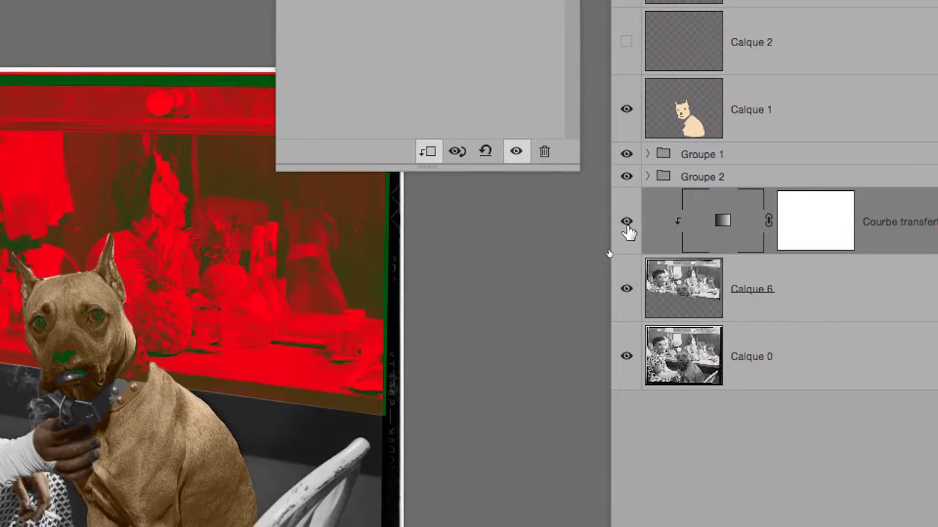
Step: Compare the background with the gradient map layer hidden and shown, keeping its properties within reach
click(627, 224)
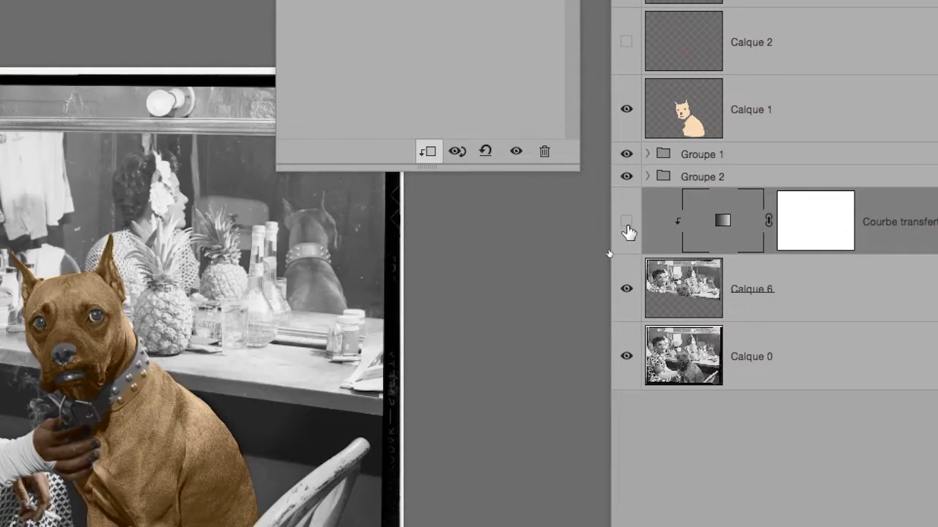
click(627, 224)
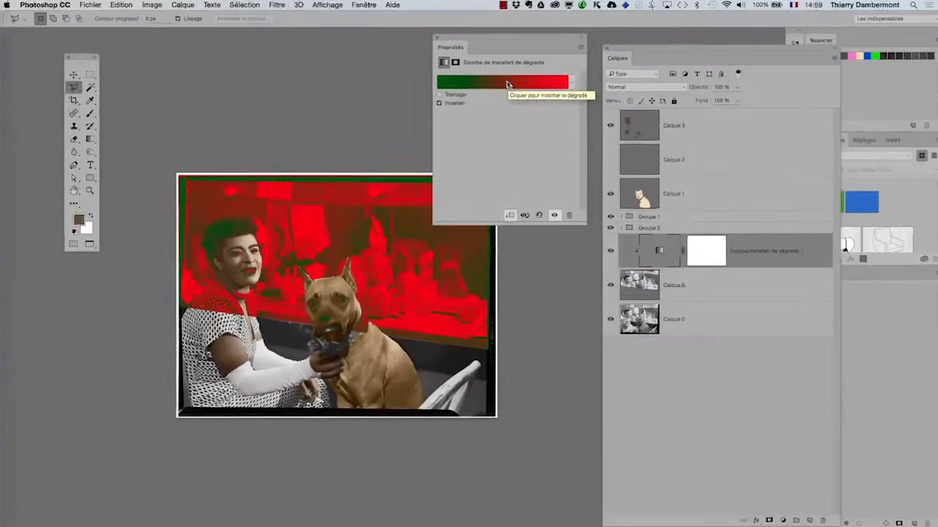
drag(522, 38, 573, 59)
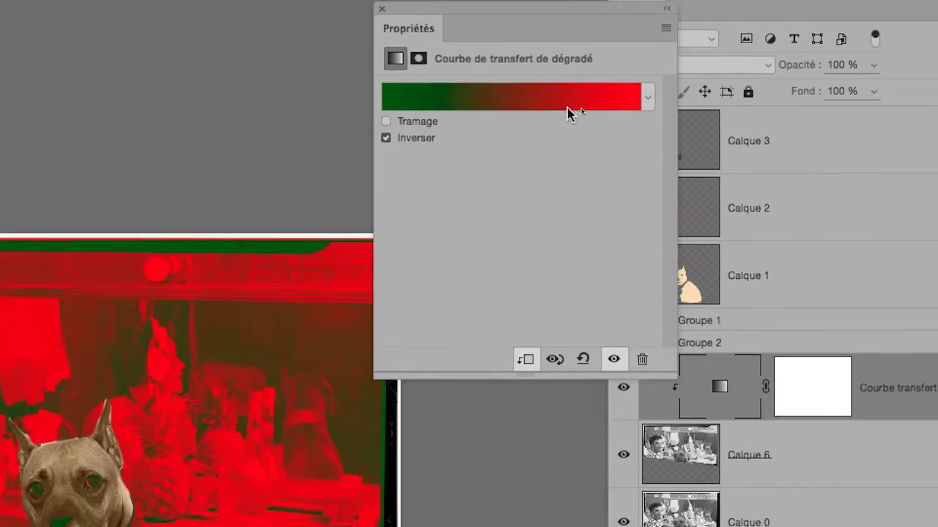
Step: Try the copper and then the rainbow spectrum preset gradients on the gradient map
click(621, 103)
click(489, 171)
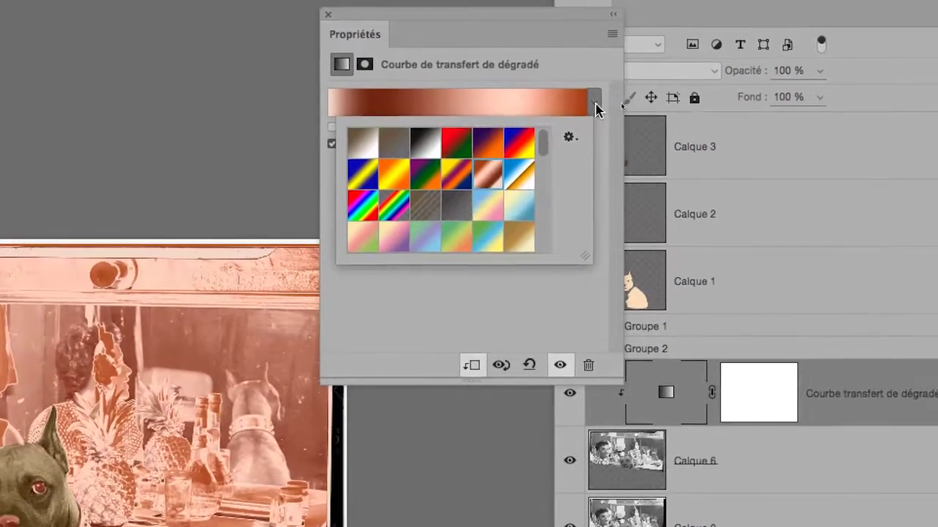
click(595, 103)
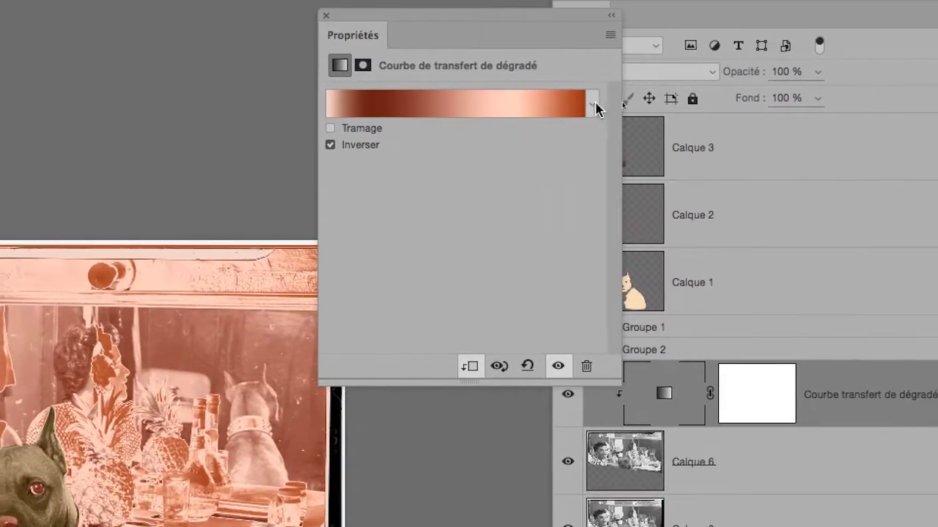
click(595, 103)
click(394, 205)
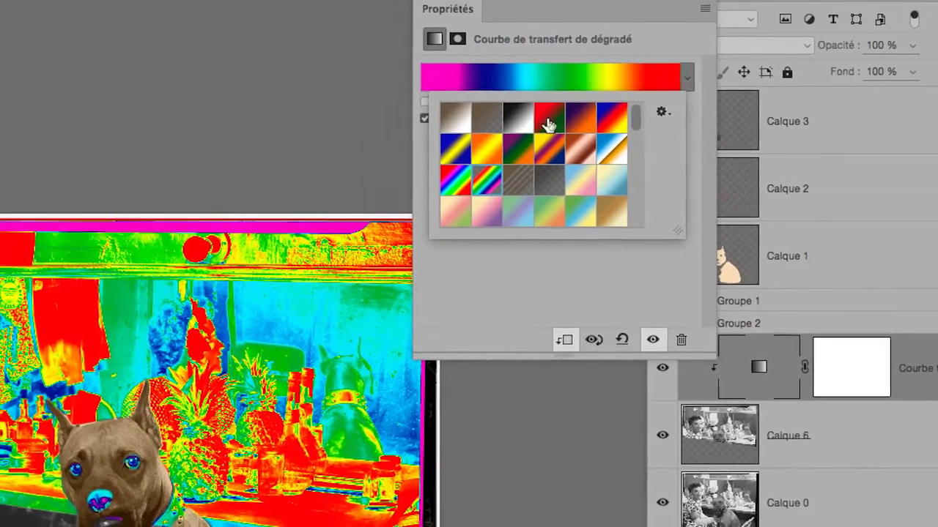
Step: Apply the black-to-white preset to the gradient map and turn off the Inverser option
click(518, 117)
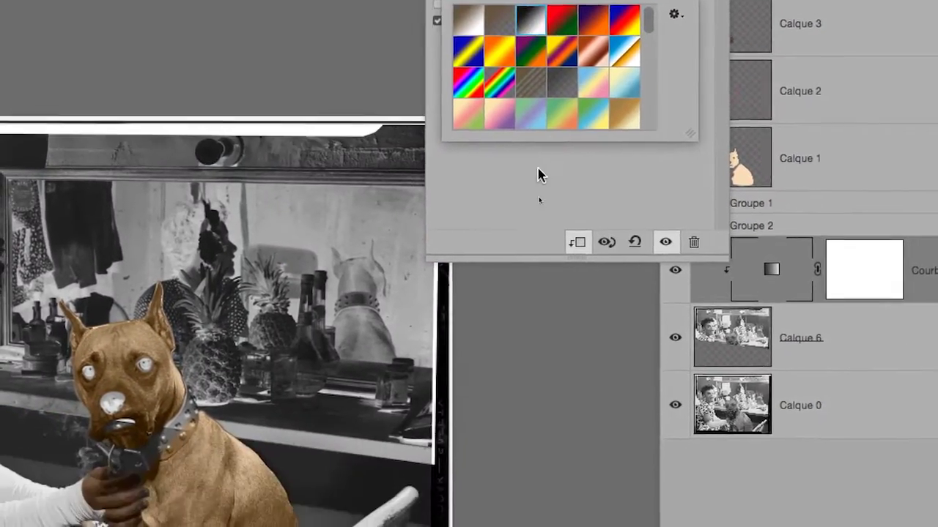
click(496, 138)
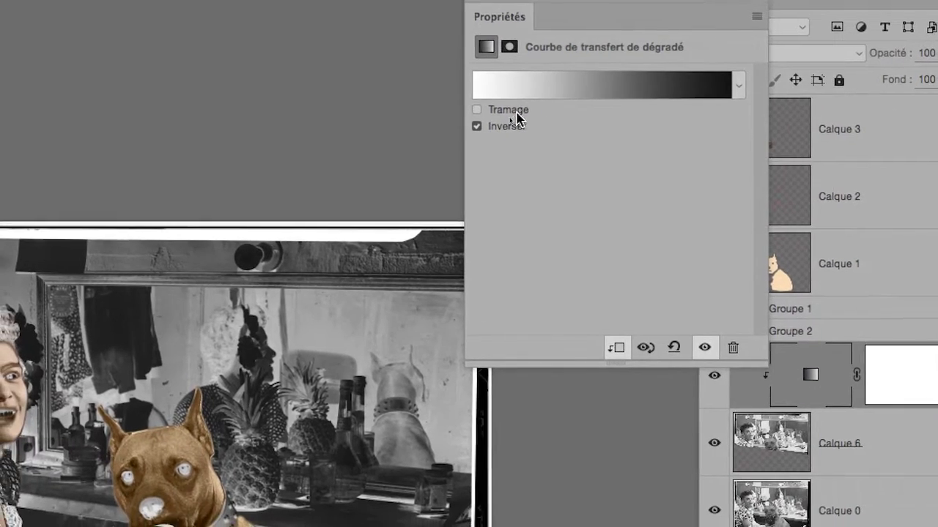
click(490, 111)
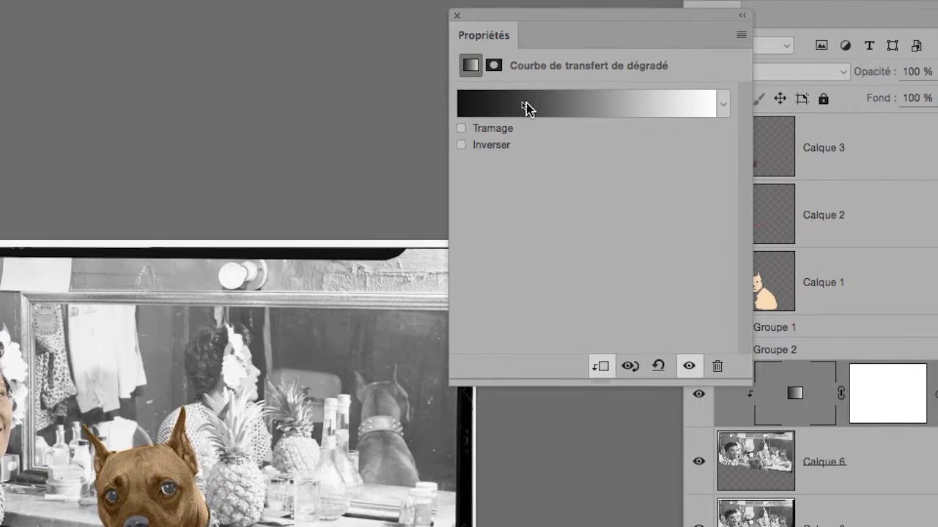
Step: Open the gradient map's gradient for editing and recolour its black start stop dark green
click(528, 106)
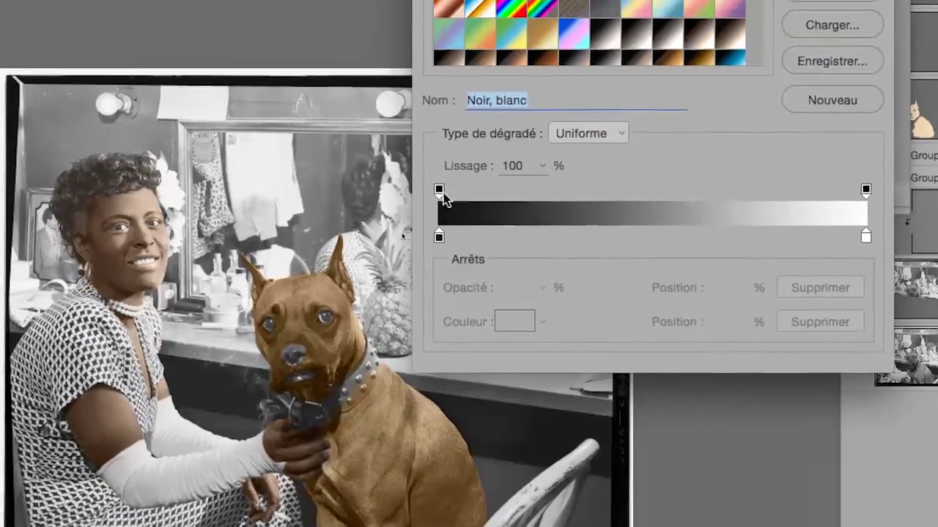
click(301, 369)
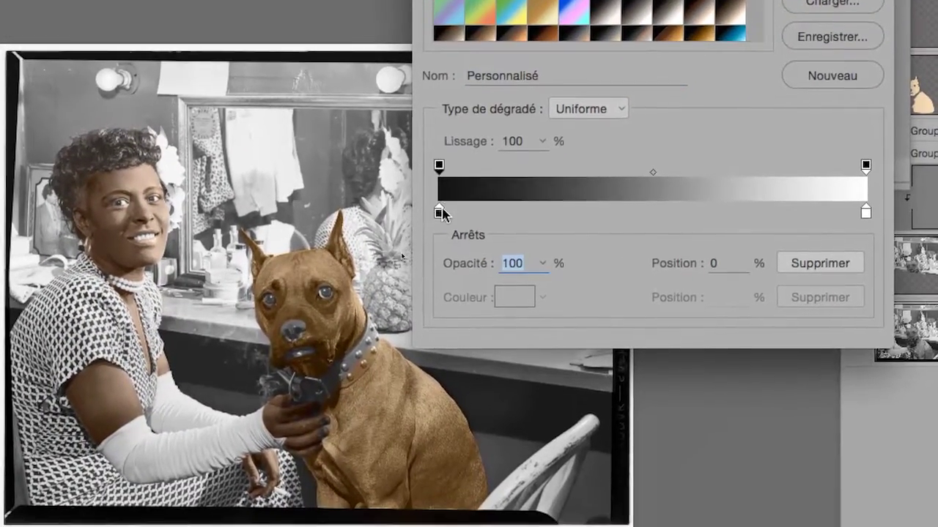
double_click(441, 239)
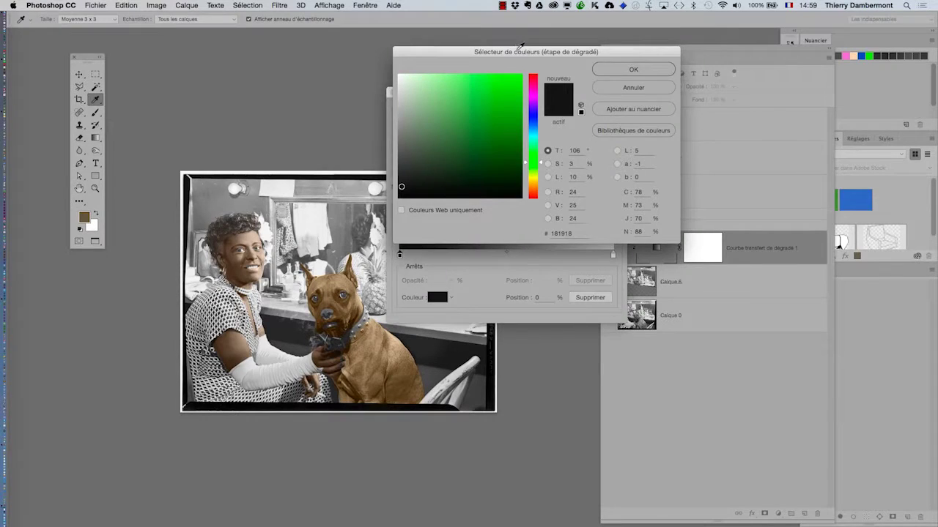
drag(519, 46, 707, 53)
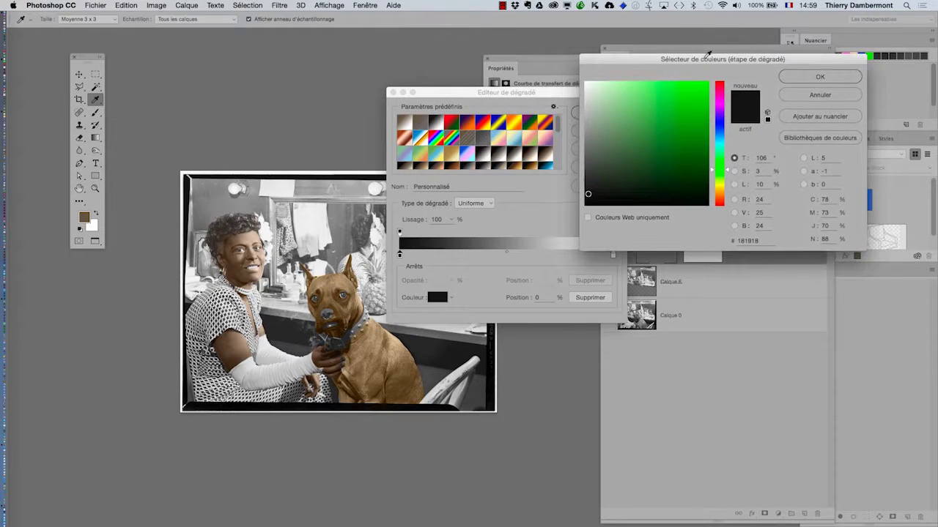
click(688, 133)
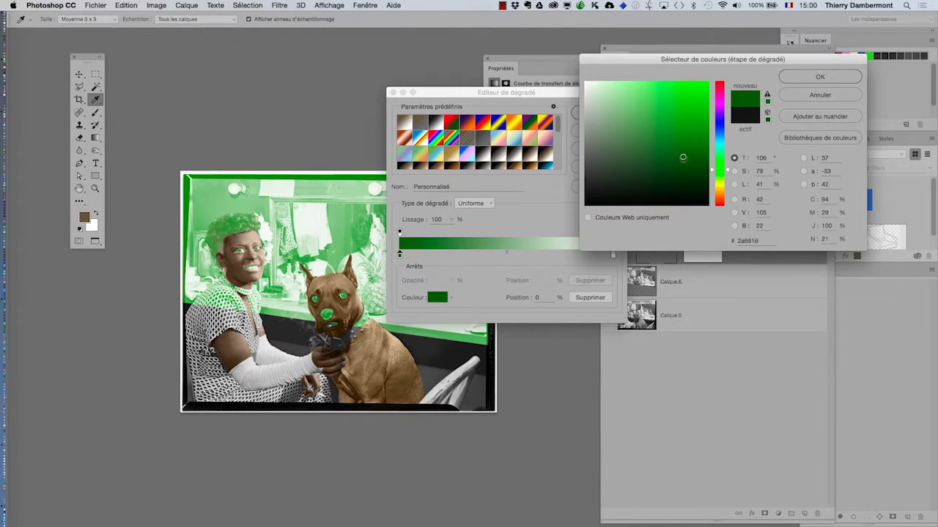
drag(683, 157, 682, 159)
click(820, 77)
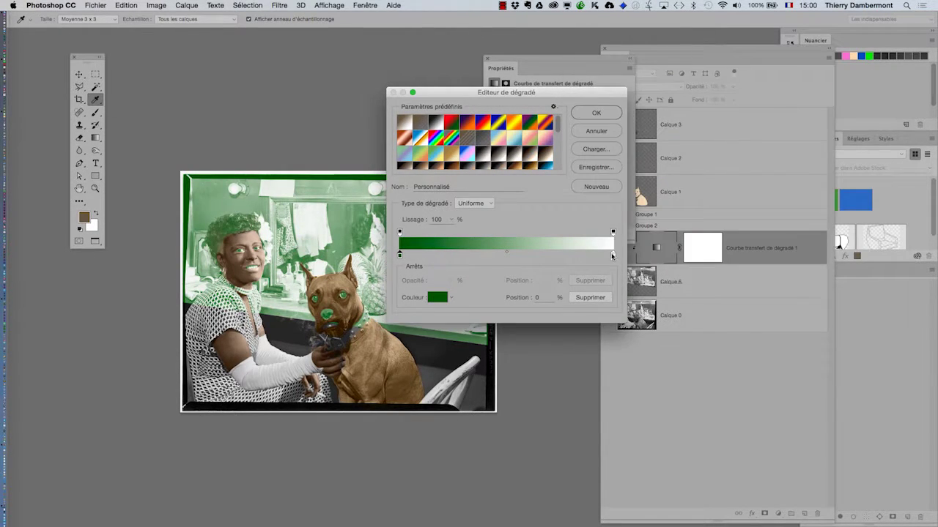
Step: Recolour the gradient's white end stop at 100% to a very pale blue
double_click(613, 255)
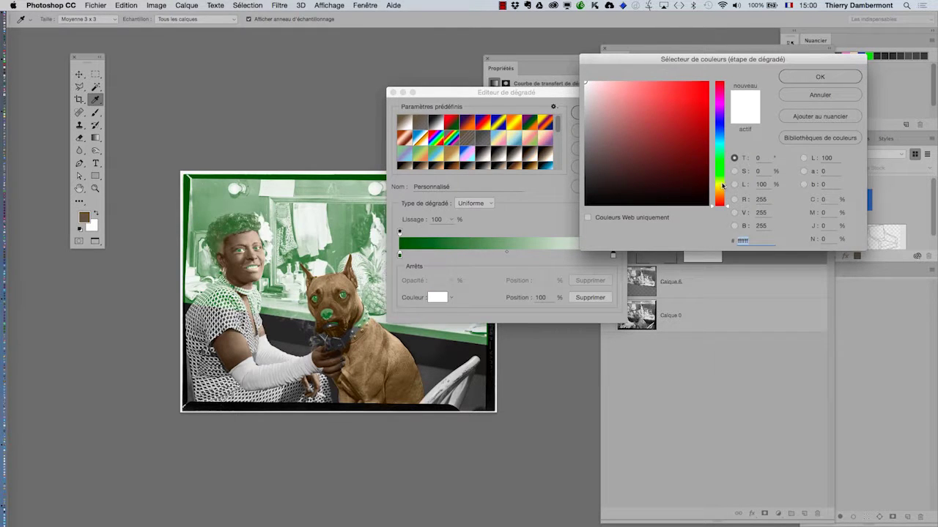
drag(723, 185, 724, 173)
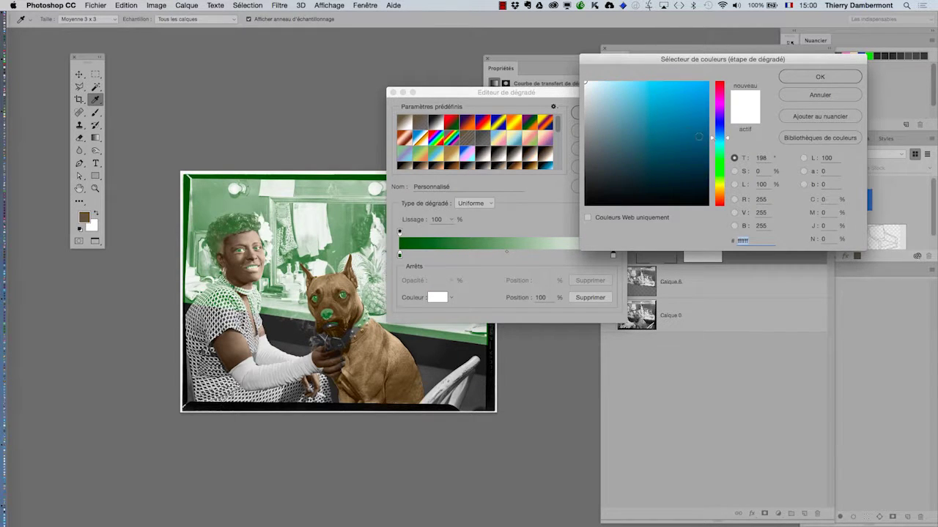
click(673, 114)
drag(653, 149, 600, 85)
click(819, 77)
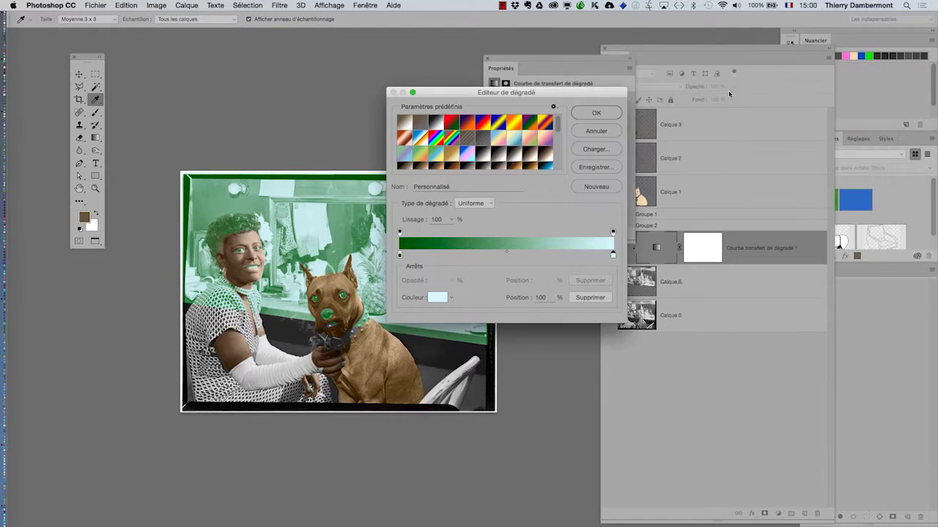
Step: Darken the gradient's green start stop at 0% to a near-black green
drag(540, 90, 665, 150)
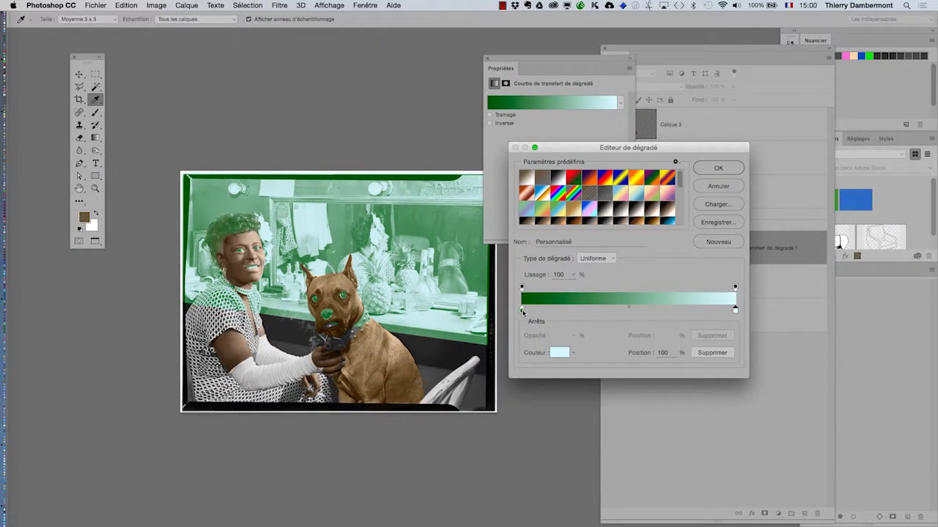
double_click(522, 311)
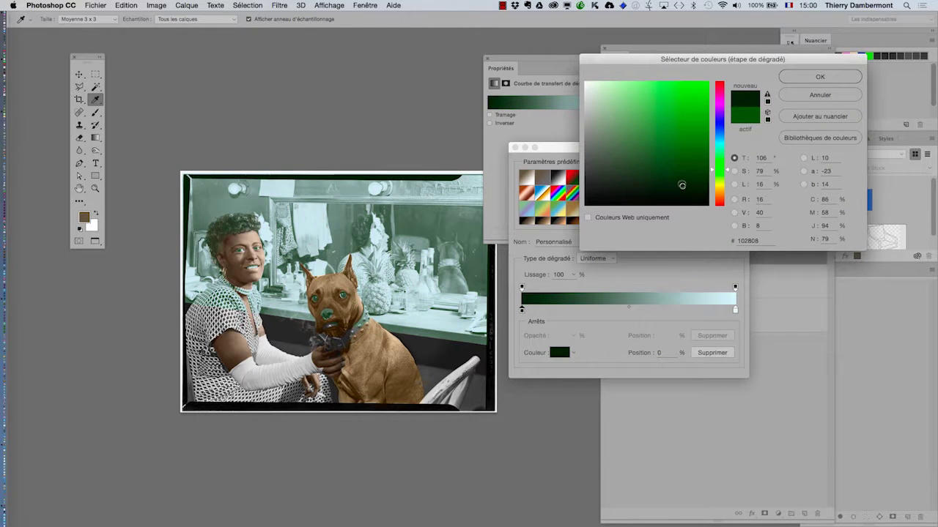
click(805, 74)
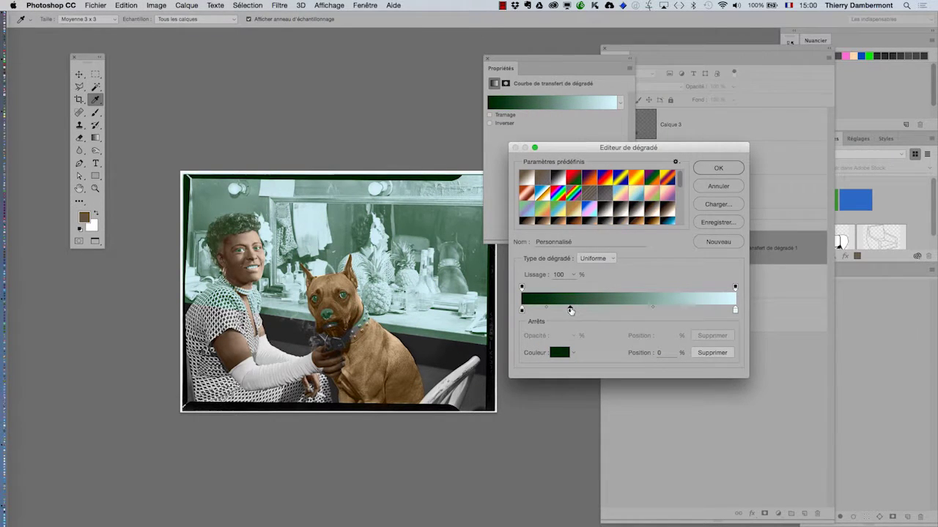
Step: Add a colour stop at 23% on the gradient and colour it very dark purple (#200a2e)
double_click(571, 311)
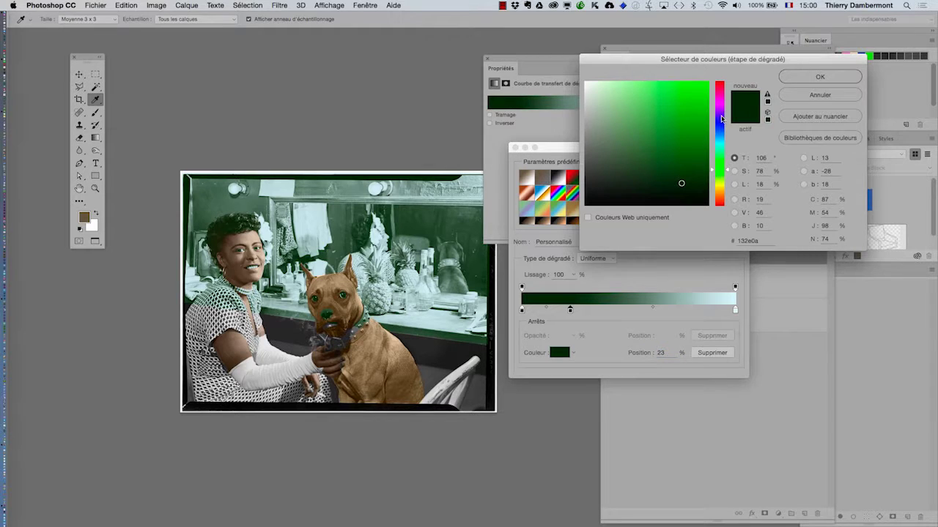
drag(721, 118, 722, 113)
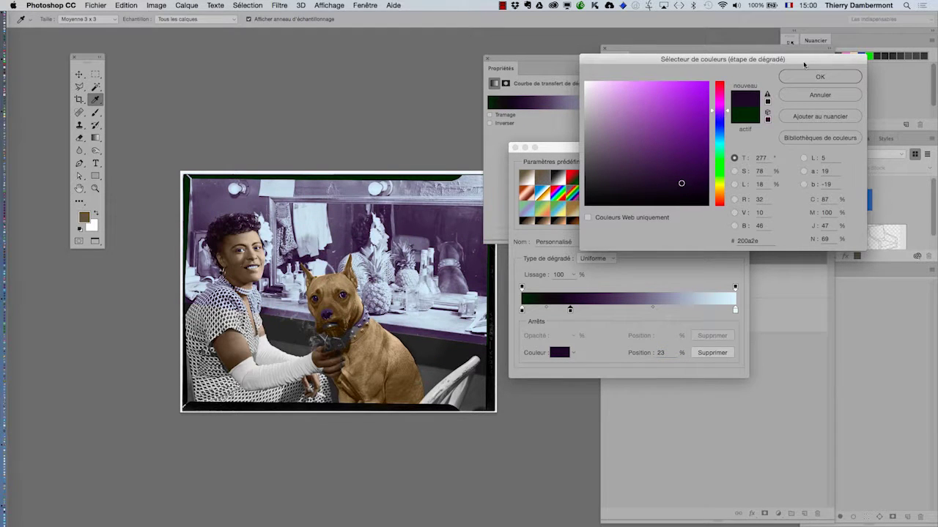
click(806, 76)
Step: Add a colour stop at 70% on the gradient and colour it pale yellow-green (#c9d68f)
click(672, 311)
double_click(672, 311)
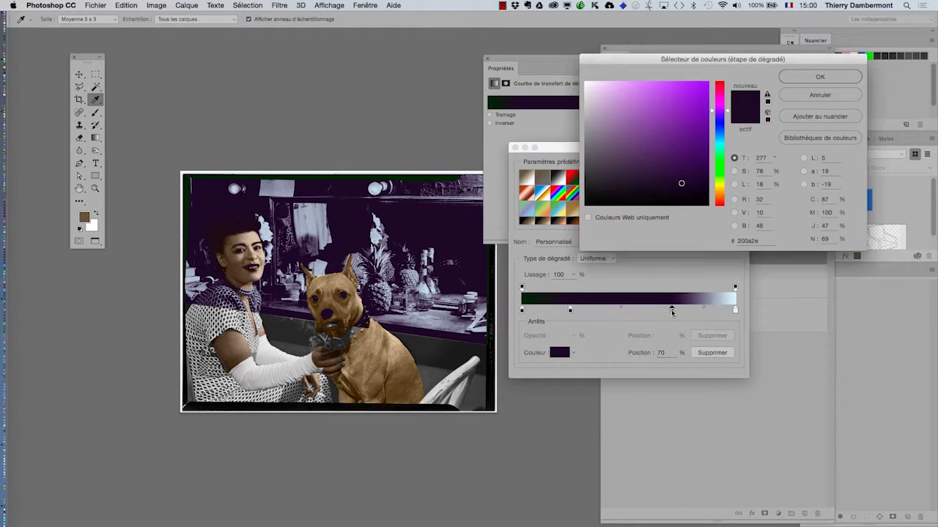
drag(656, 112, 651, 105)
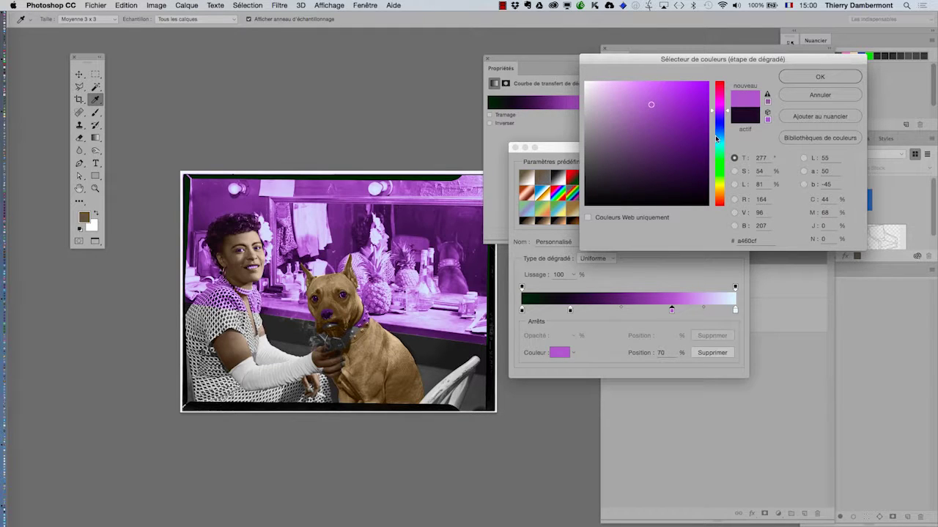
click(723, 147)
drag(654, 107, 614, 88)
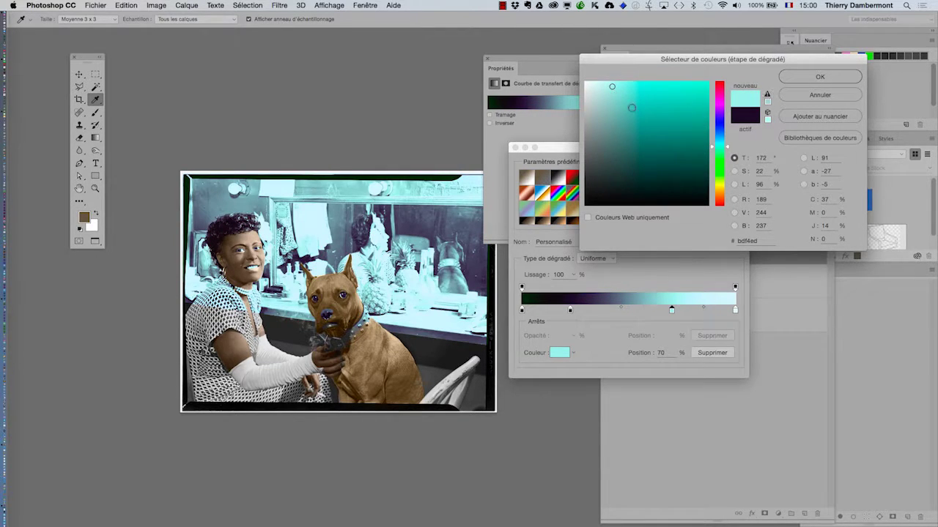
click(626, 101)
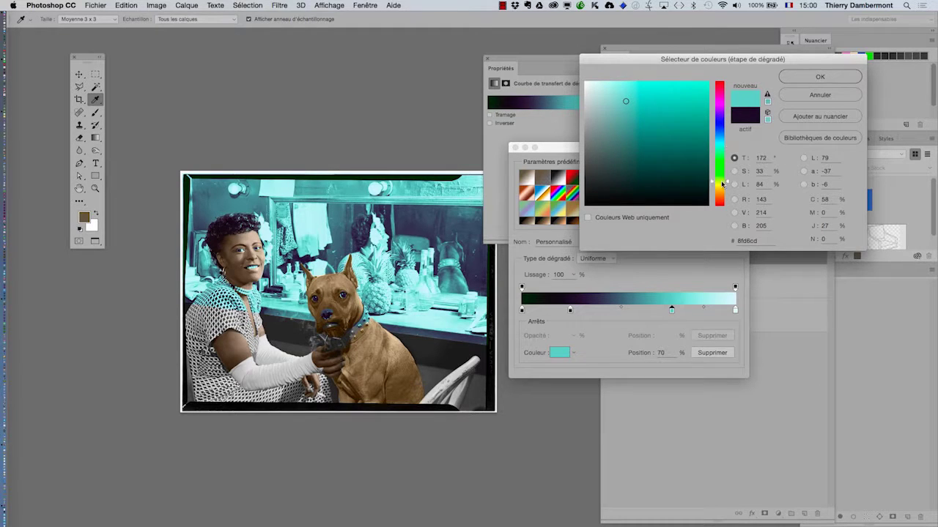
click(721, 183)
click(818, 77)
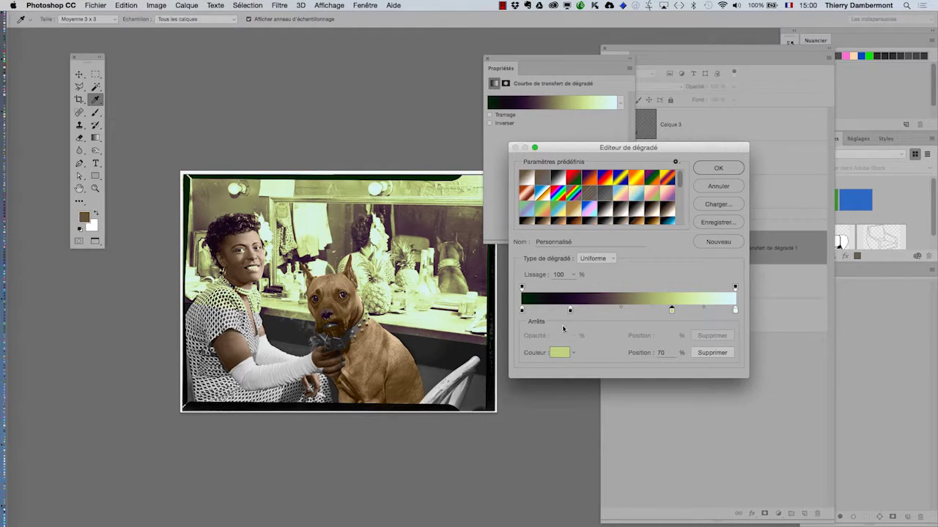
Step: Lighten the gradient's 23% colour stop to a brighter, medium purple
double_click(570, 311)
click(658, 149)
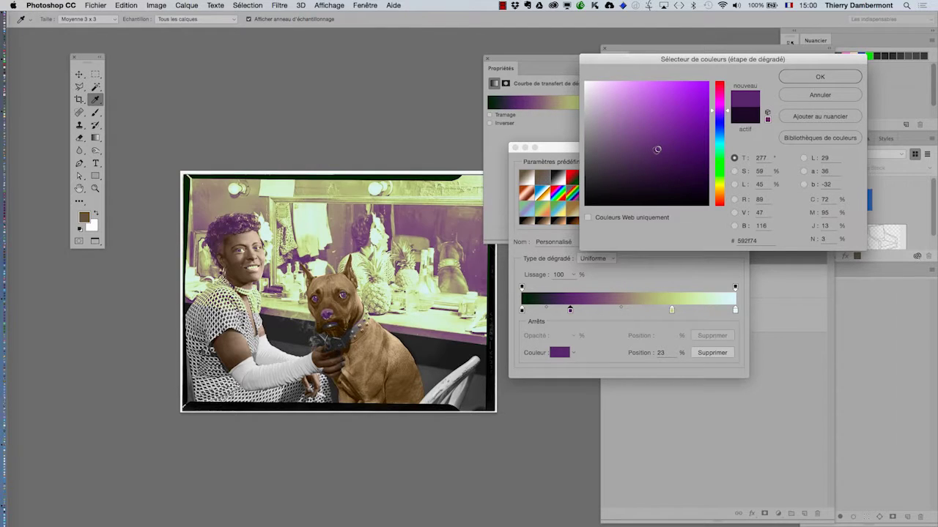
mouse_move(655, 149)
mouse_down()
mouse_move(647, 129)
mouse_move(662, 144)
mouse_up()
click(820, 78)
Step: Recolour the gradient's 70% stop from yellow-green to a softer, desaturated pale yellow
key(alt)
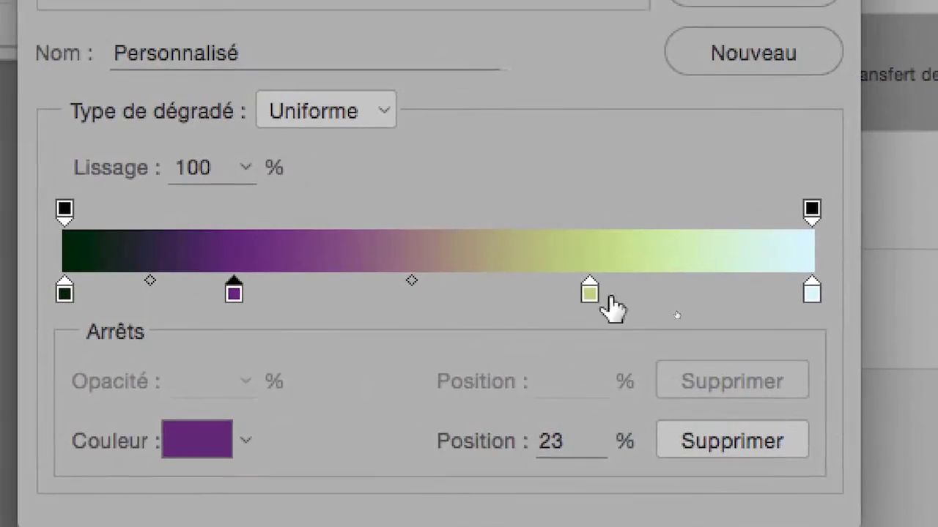
double_click(590, 294)
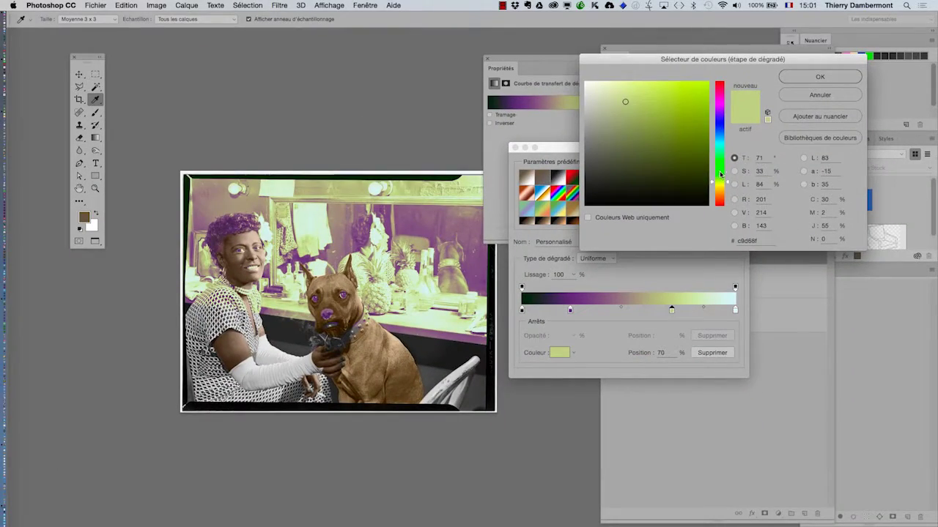
drag(720, 174, 720, 171)
drag(628, 110, 616, 111)
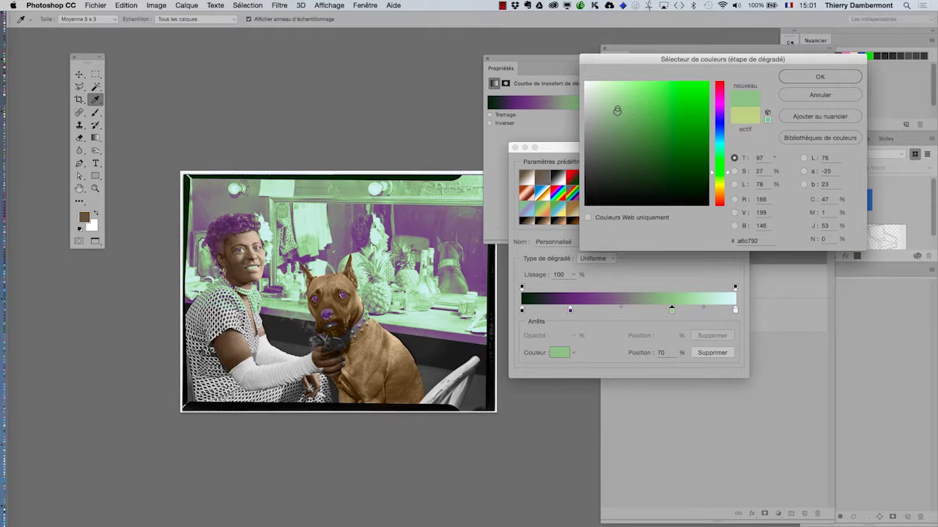
drag(717, 171, 720, 188)
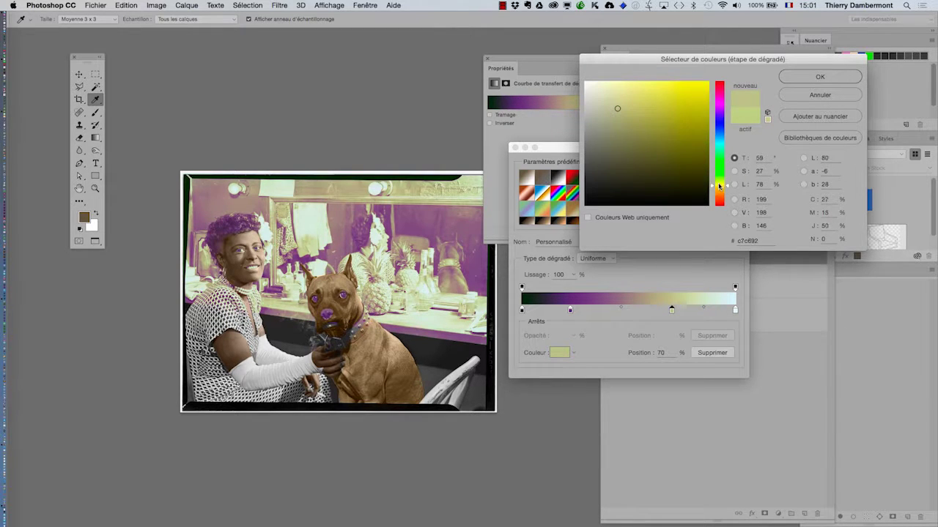
click(609, 108)
click(818, 96)
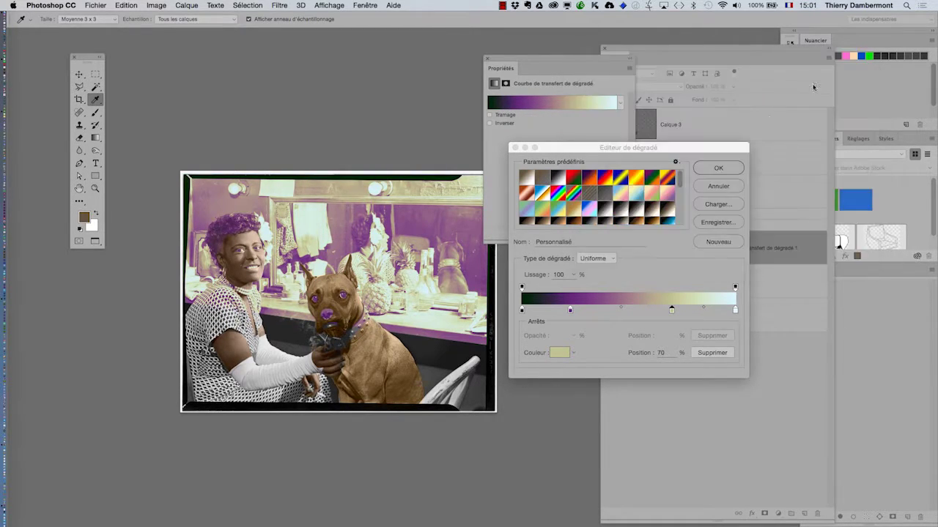
Step: Recolour the gradient's start stop at 0% to black
double_click(521, 310)
mouse_move(668, 182)
mouse_down()
mouse_move(640, 179)
mouse_move(595, 197)
mouse_move(614, 195)
mouse_move(612, 203)
mouse_up()
click(803, 79)
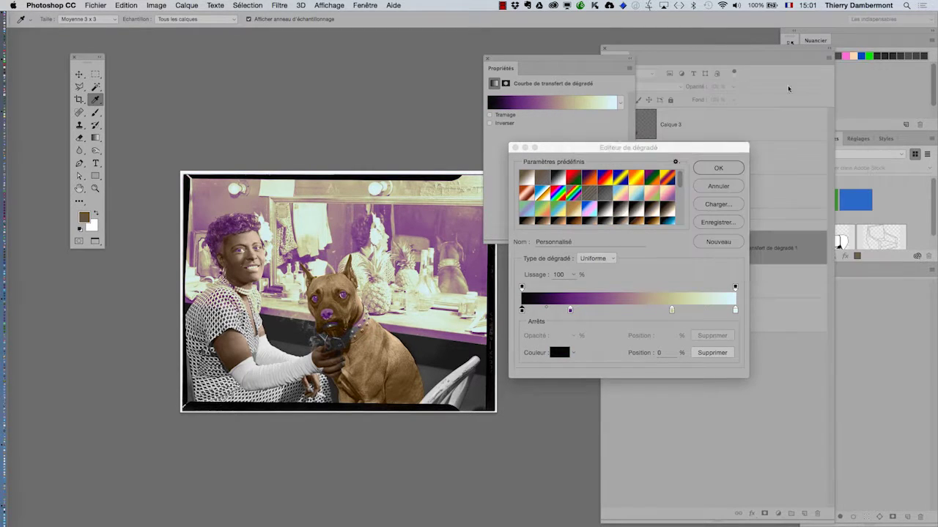
Step: Lighten the gradient's end stop at 100% to a paler, almost white blue
double_click(735, 311)
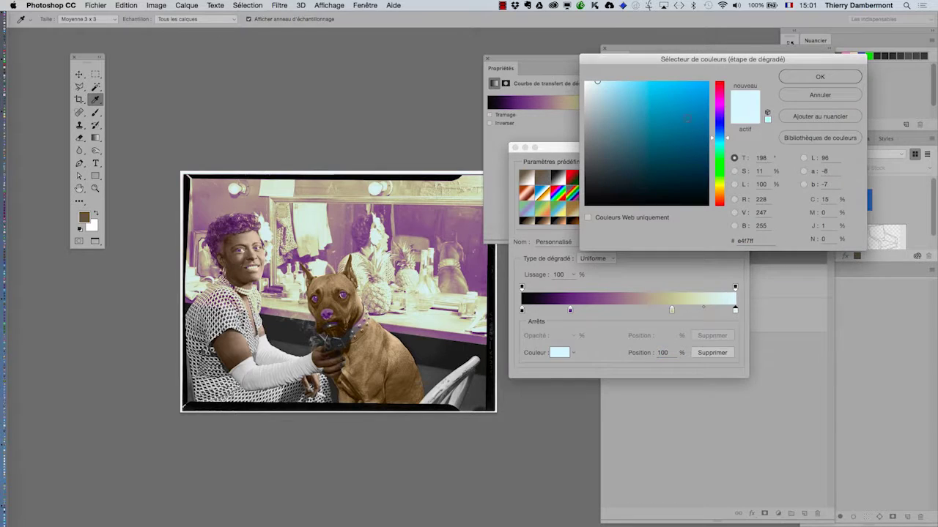
mouse_move(598, 83)
mouse_down()
mouse_move(622, 86)
mouse_move(593, 83)
mouse_up()
click(812, 78)
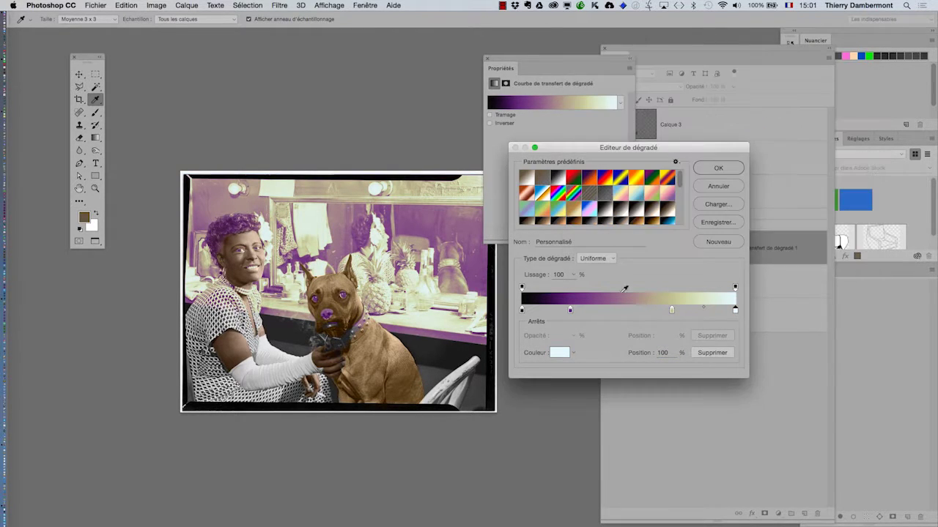
Step: Recolour the gradient's 23% stop to dark blue (#2f407f), move the pale yellow stop to 80%, and apply the gradient
double_click(569, 310)
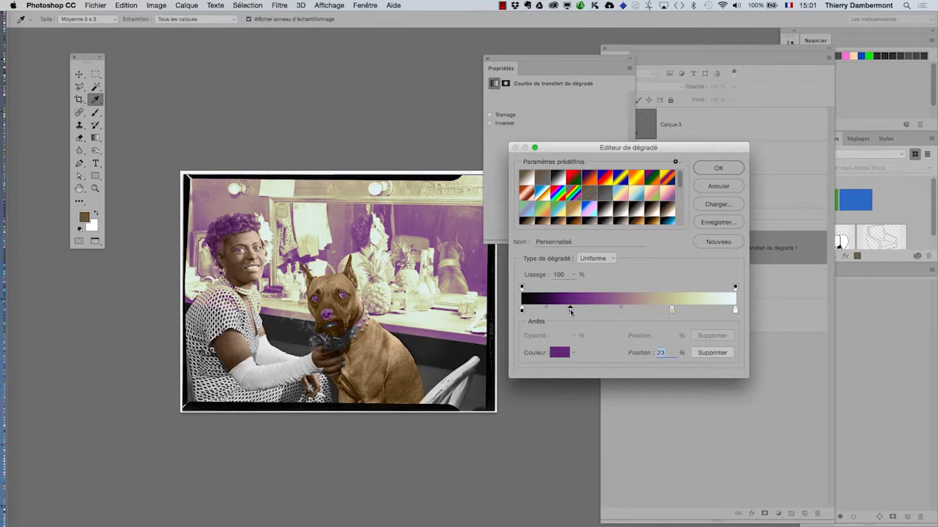
click(720, 129)
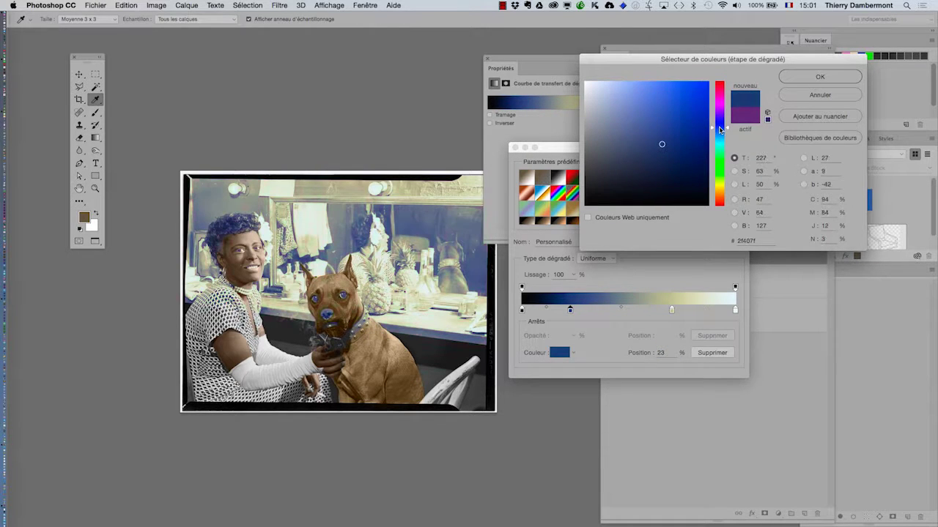
click(806, 79)
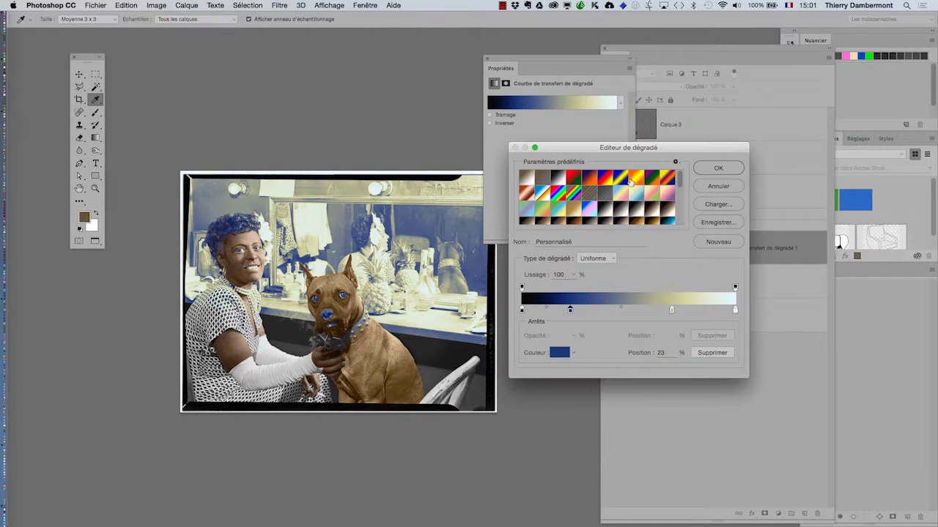
drag(671, 311, 692, 310)
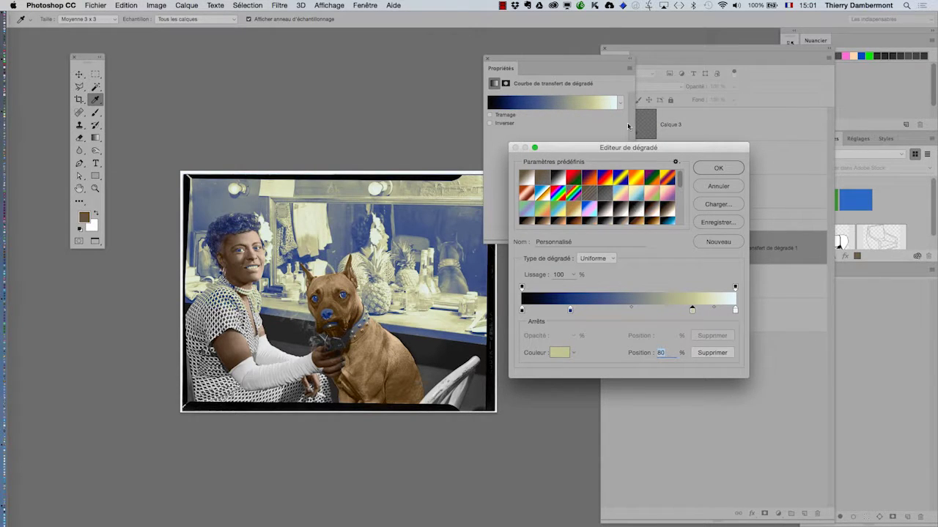
click(718, 170)
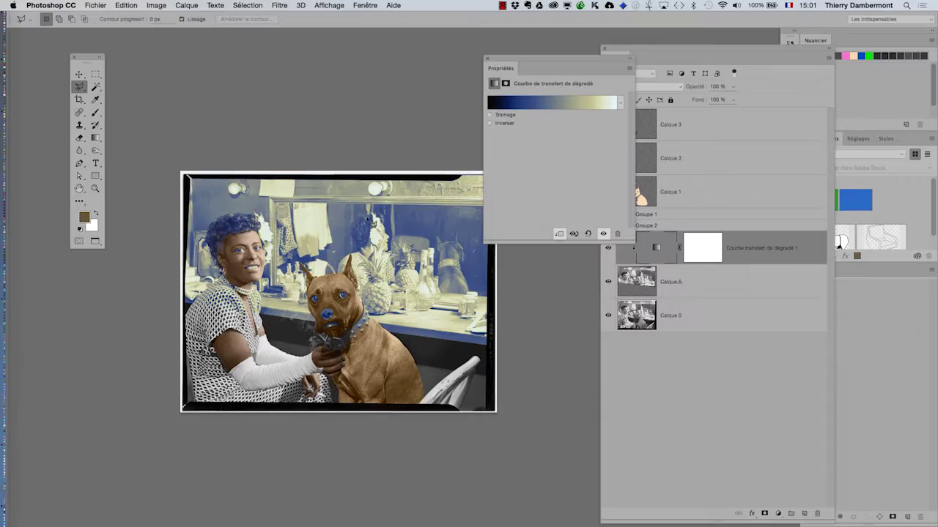
Step: Examine the tinted photo up close with the interface hidden, checking the woman, the dog and the mirror background
click(309, 236)
key(Tab)
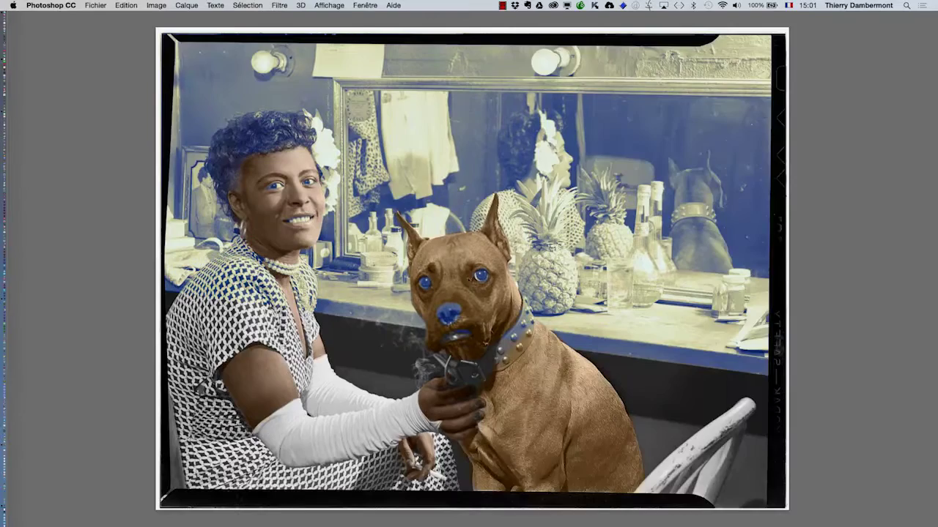
click(539, 189)
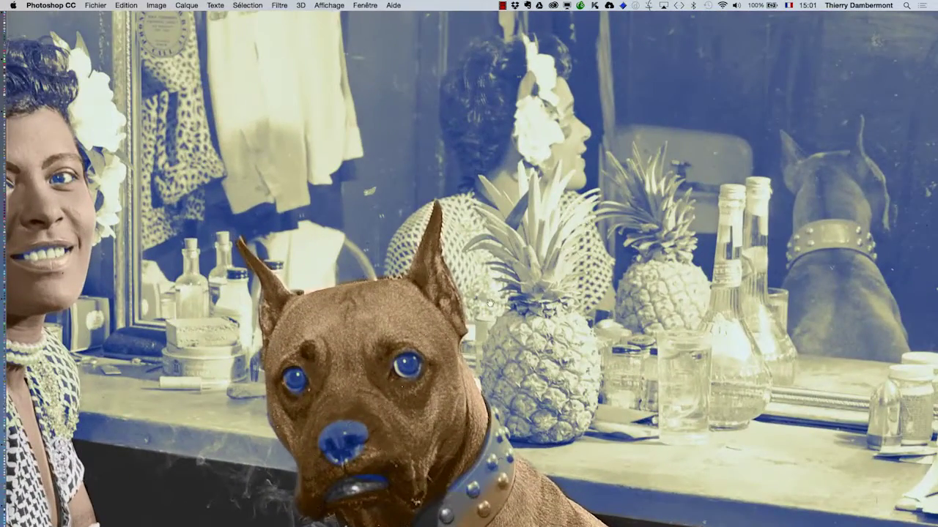
drag(371, 245, 542, 280)
scroll(468, 268, left, 2)
scroll(272, 274, down, 10)
scroll(271, 273, left, 3)
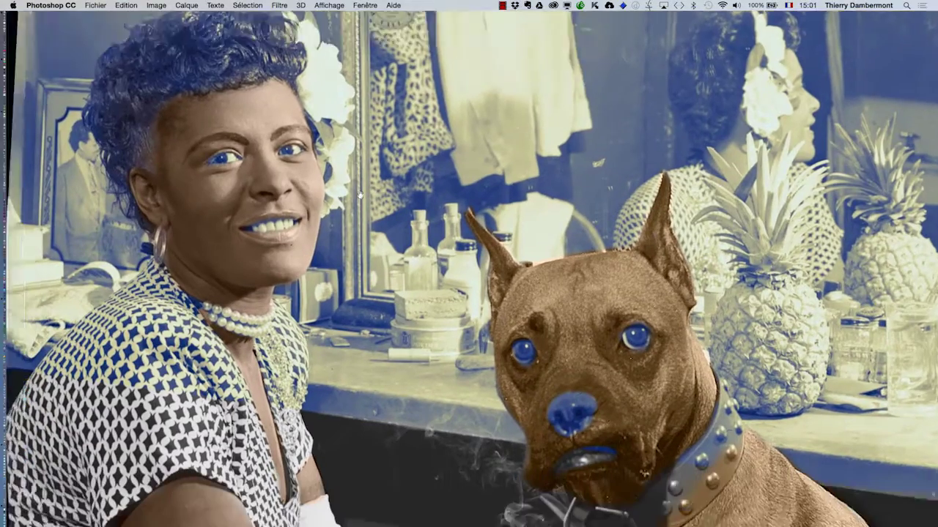
scroll(639, 392, right, 5)
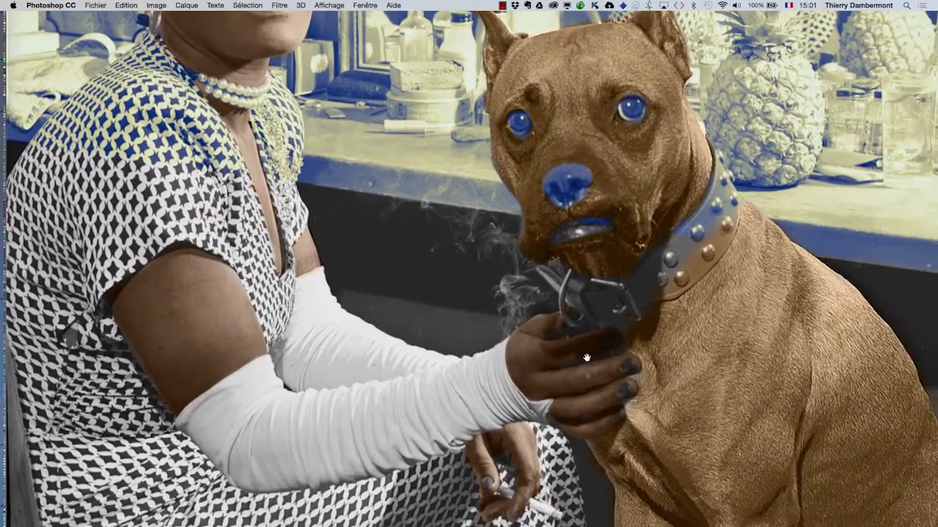
scroll(482, 241, up, 12)
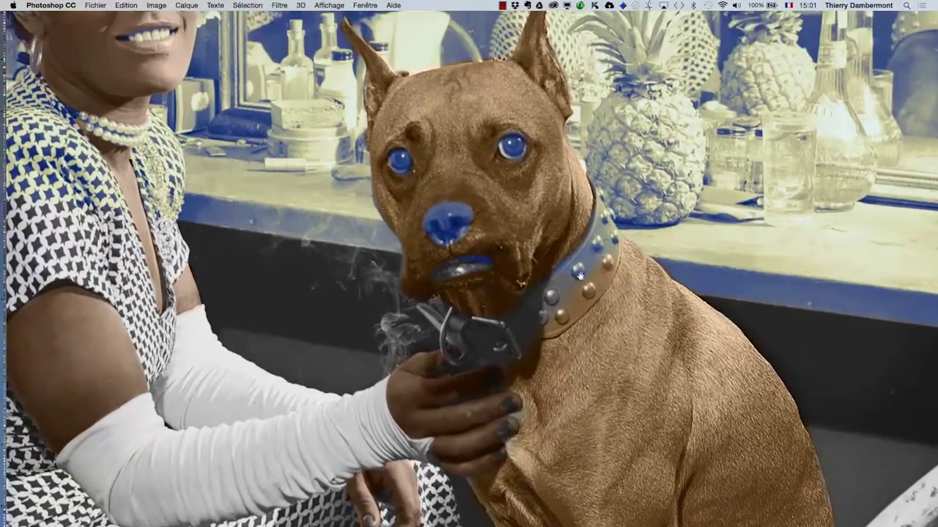
scroll(566, 294, up, 1)
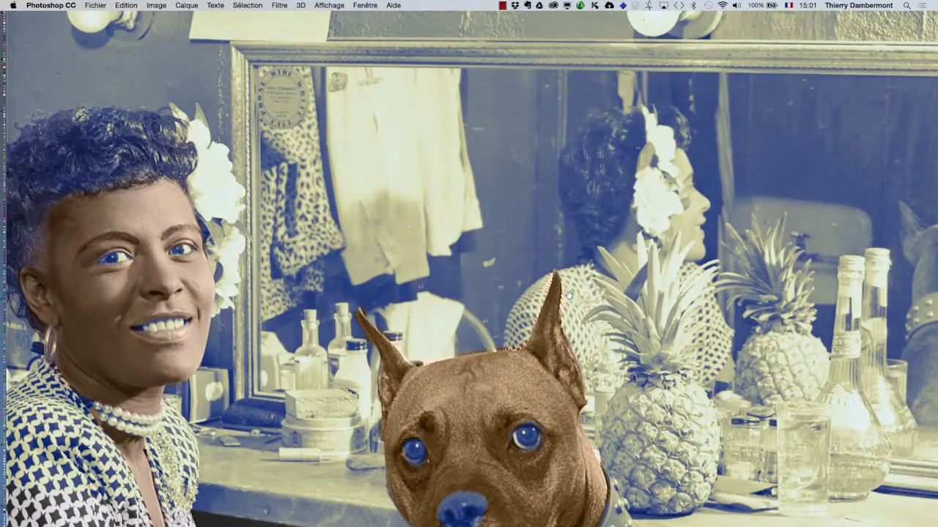
scroll(666, 271, up, 3)
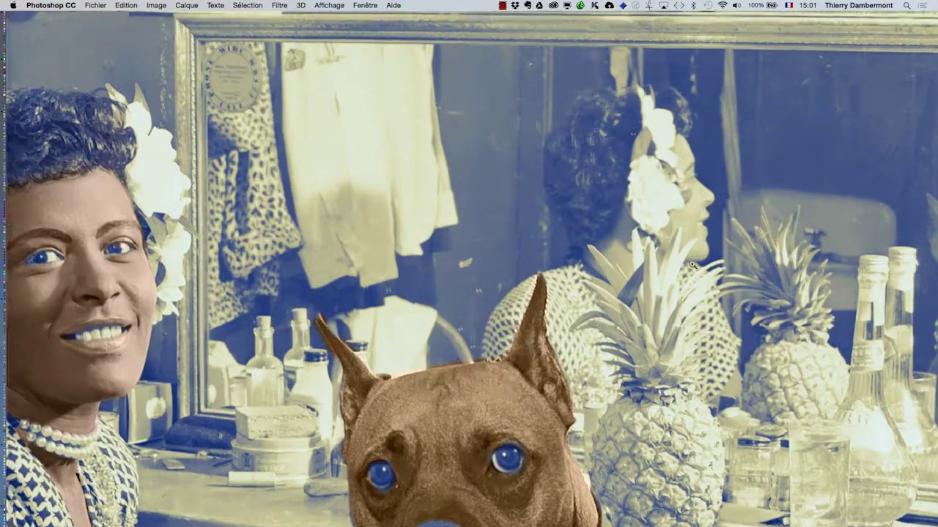
scroll(666, 271, right, 3)
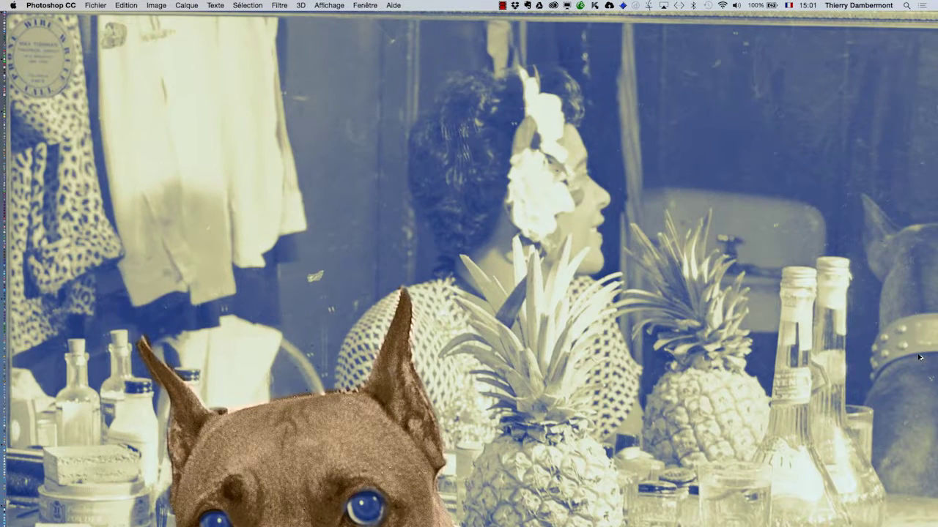
key(Tab)
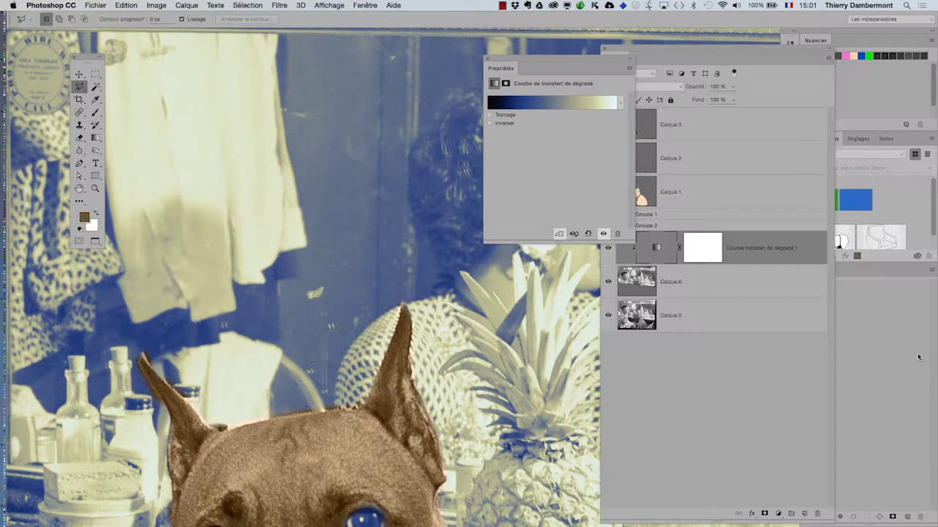
Step: Move the gradient map's properties clear of the layer list, close them, and bring the woman and dog back into view
drag(584, 59, 508, 50)
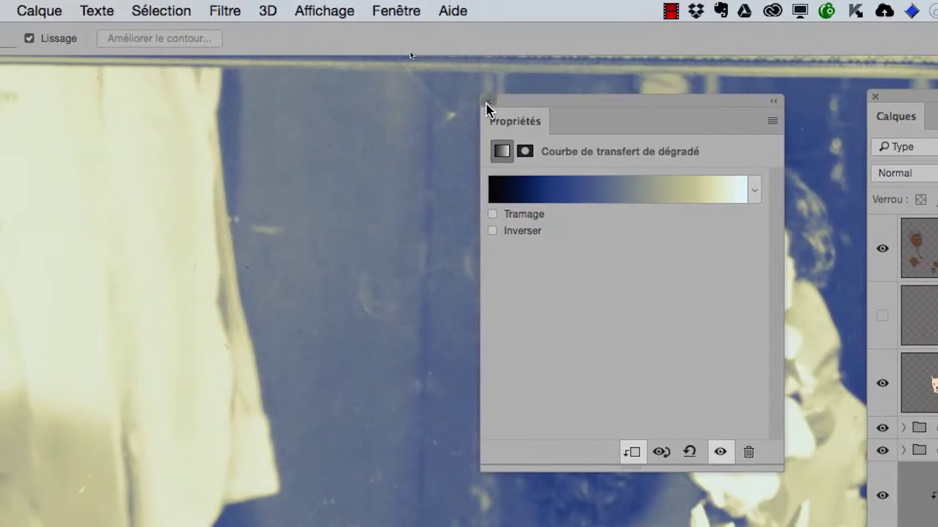
click(487, 102)
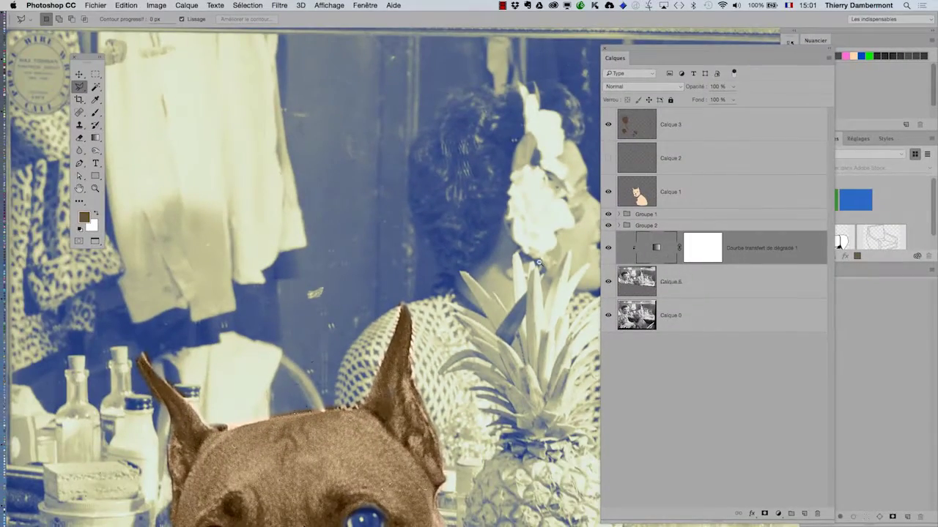
alt+click(479, 275)
alt+click(498, 301)
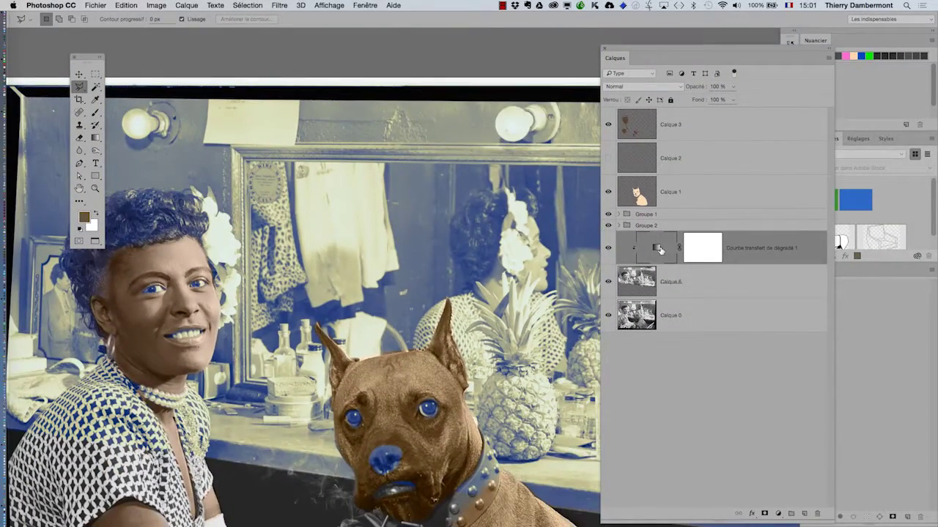
Step: Reopen the gradient map's gradient for editing, add a colour stop at 93%, and colour it greyish beige (#bbb1a1)
double_click(659, 250)
click(472, 96)
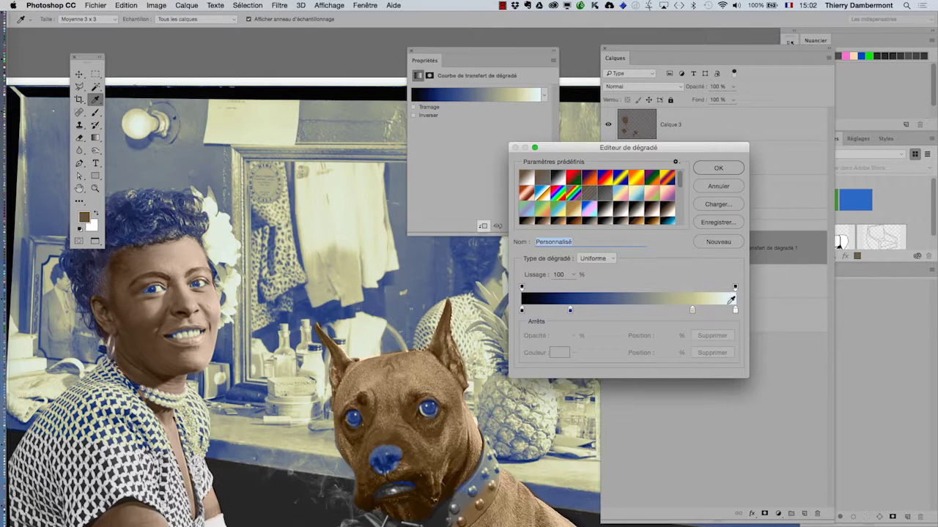
click(720, 312)
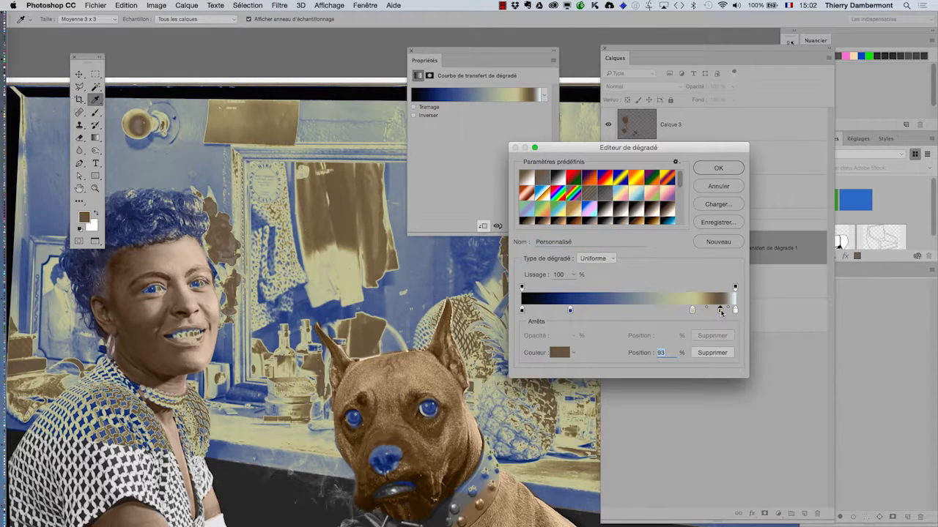
double_click(720, 312)
click(675, 83)
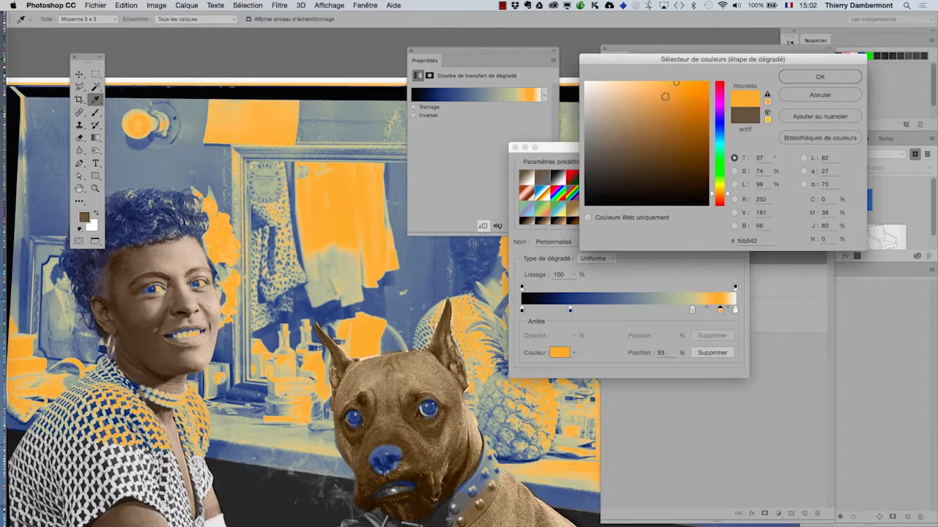
click(615, 85)
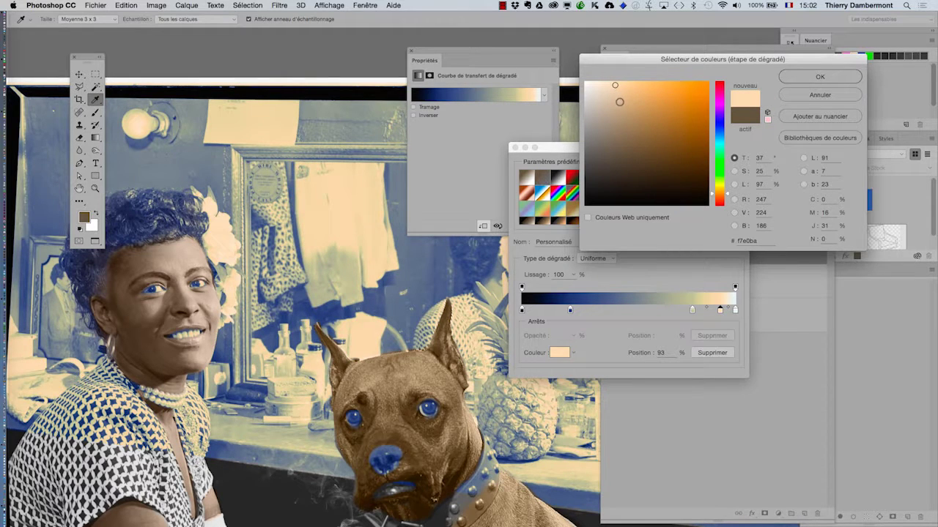
click(604, 86)
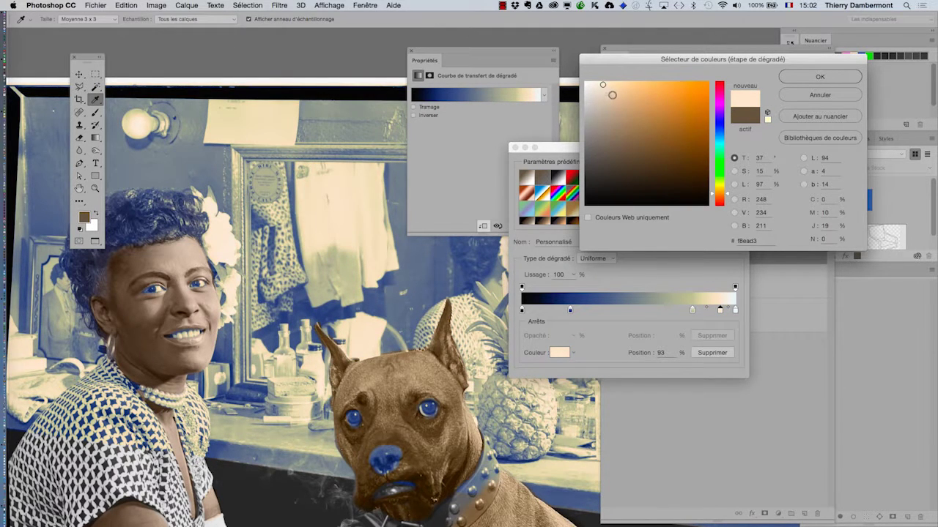
mouse_move(602, 85)
mouse_down()
mouse_move(615, 117)
mouse_move(601, 115)
mouse_up()
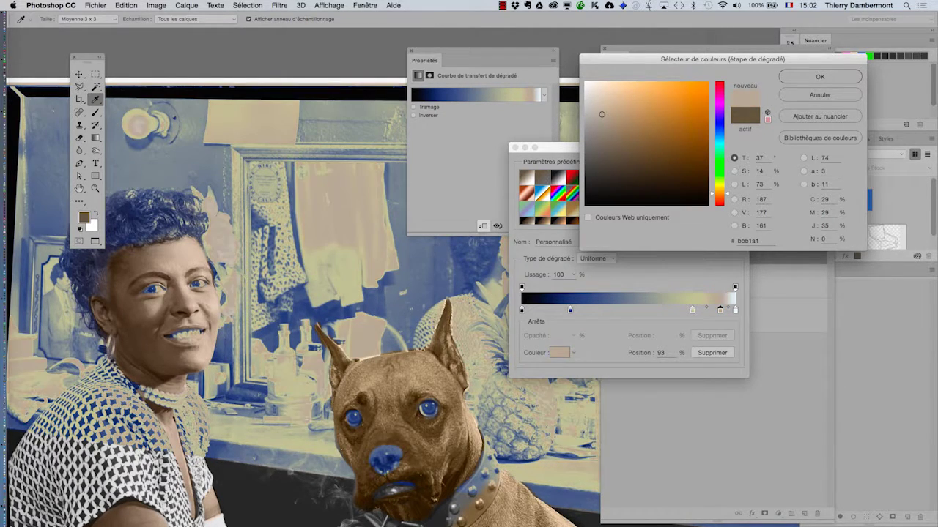
click(819, 77)
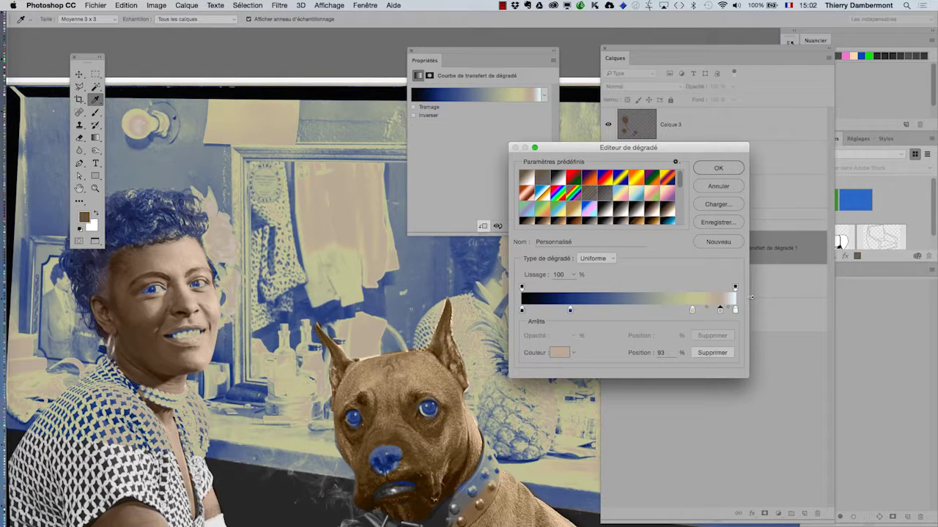
Step: Move the gradient's beige stop to 60%, apply the gradient, and fit the whole photo in view
drag(720, 312, 654, 315)
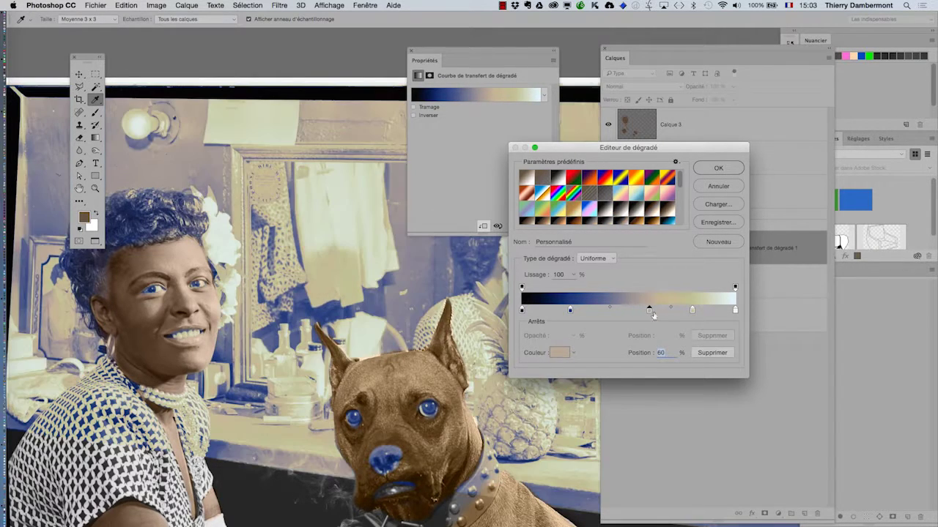
click(712, 168)
key(super+minus)
key(super+minus)
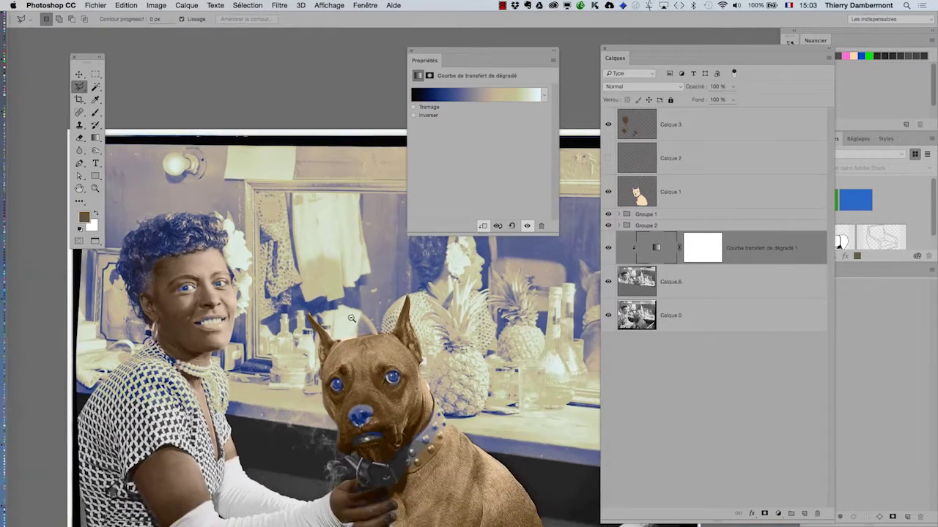
drag(415, 348, 394, 307)
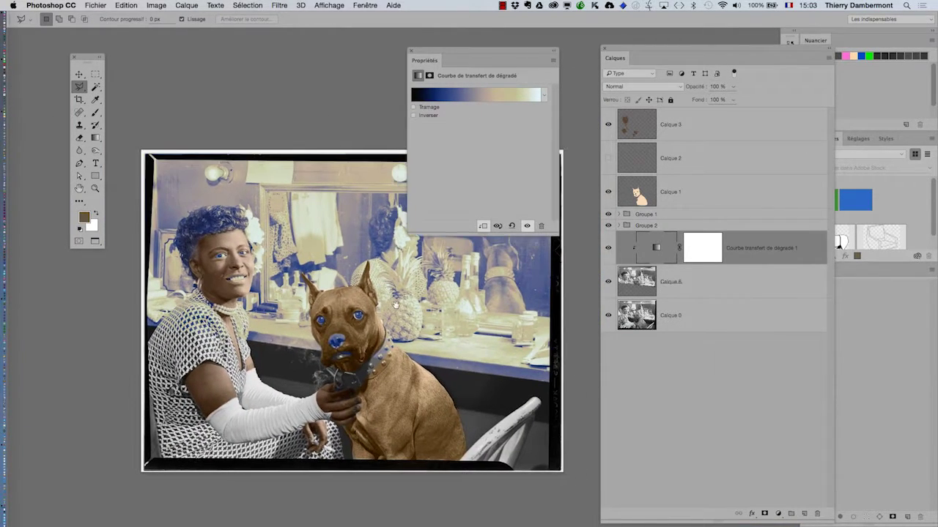
Step: Move the gradient map's properties off the photo, collapse them, and enlarge the view around the woman's face
drag(428, 52, 63, 446)
double_click(63, 454)
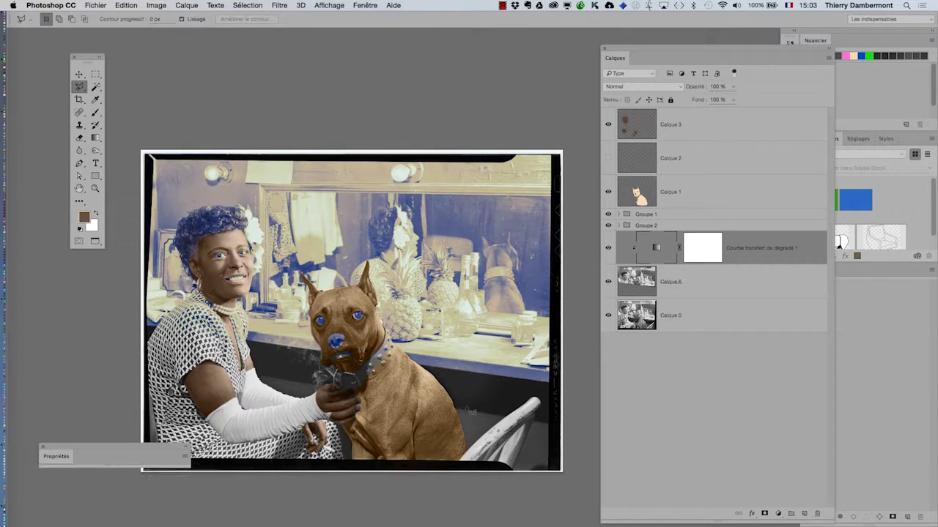
click(271, 302)
click(219, 296)
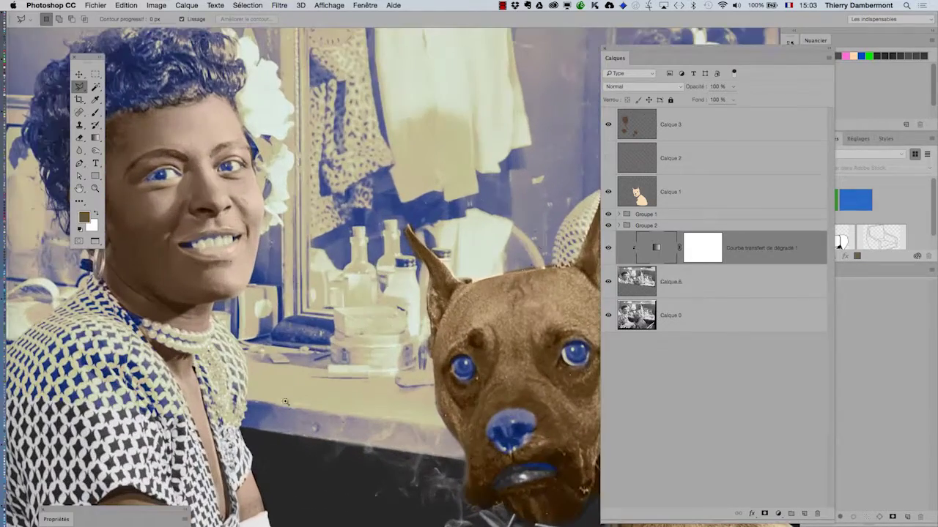
drag(258, 341, 368, 360)
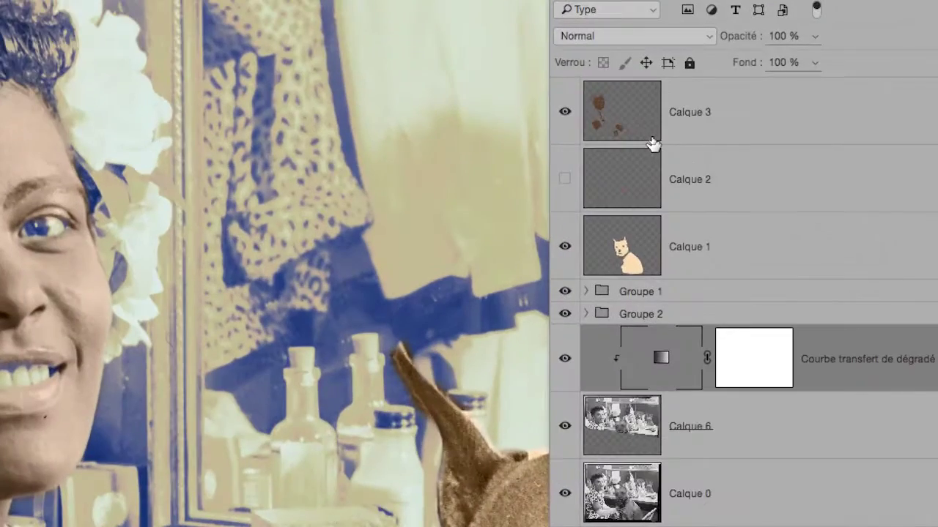
Step: Select the dog's colour layer Calque 1 and make the hidden layer Calque 2 visible
click(652, 141)
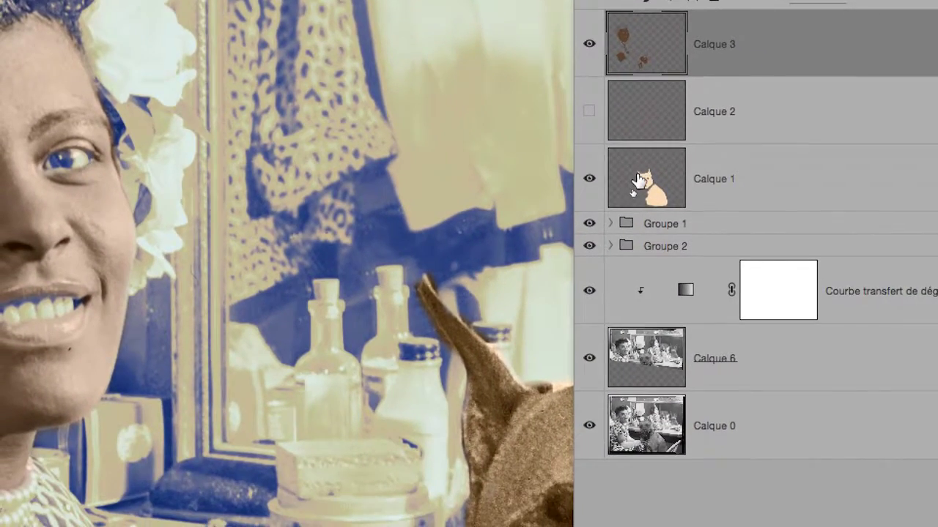
click(638, 175)
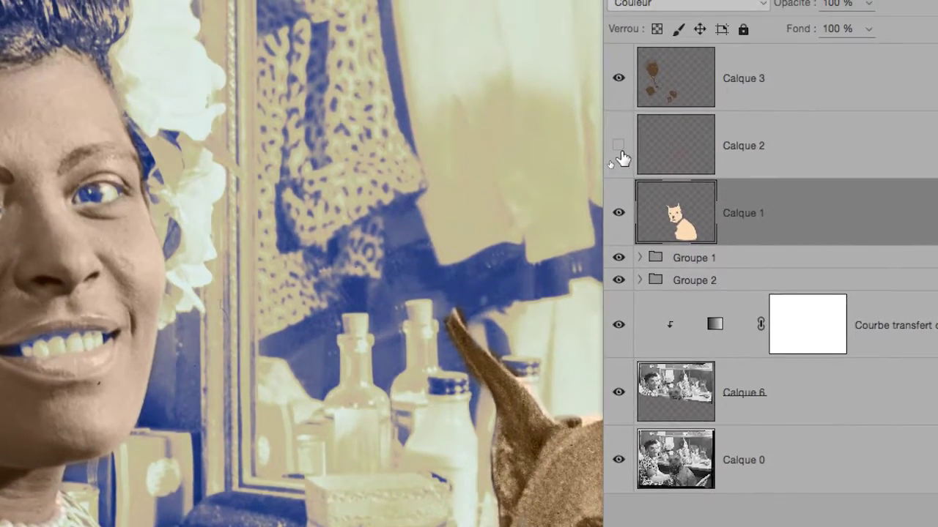
click(619, 140)
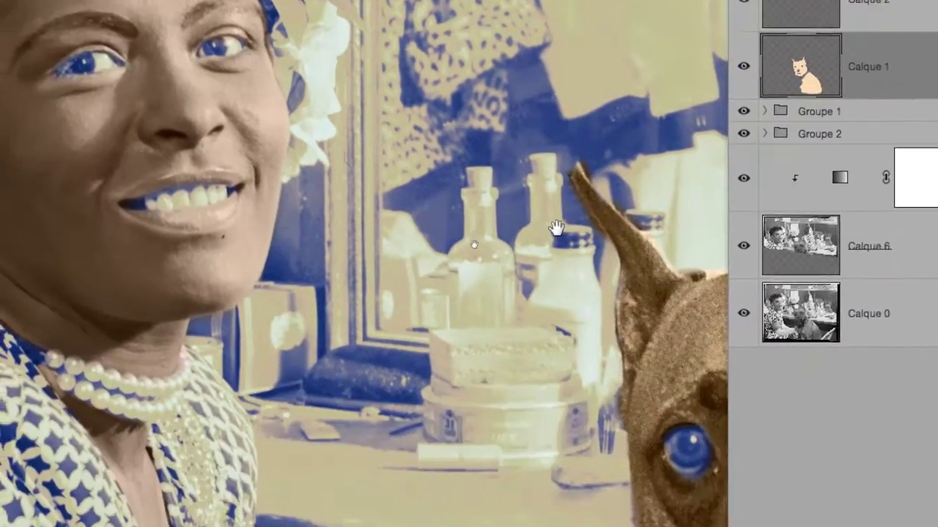
Step: Check the tinted background around the dog by toggling the visibility of Calque 6 off and on
drag(554, 228, 440, 153)
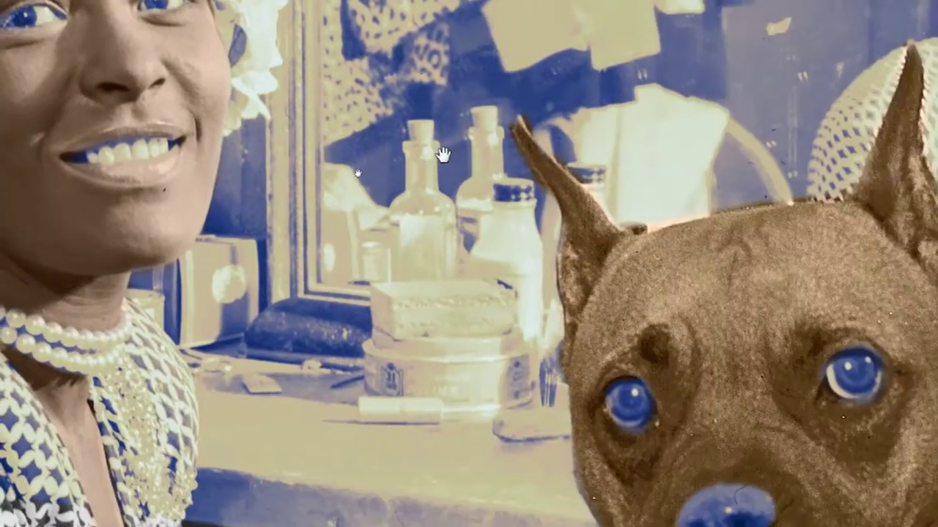
drag(570, 250, 513, 220)
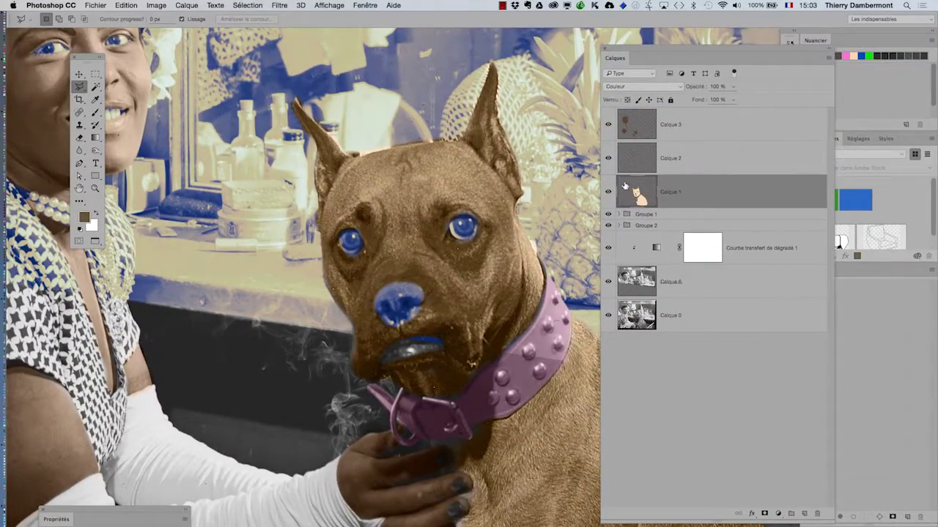
click(608, 282)
click(608, 282)
key(super+minus)
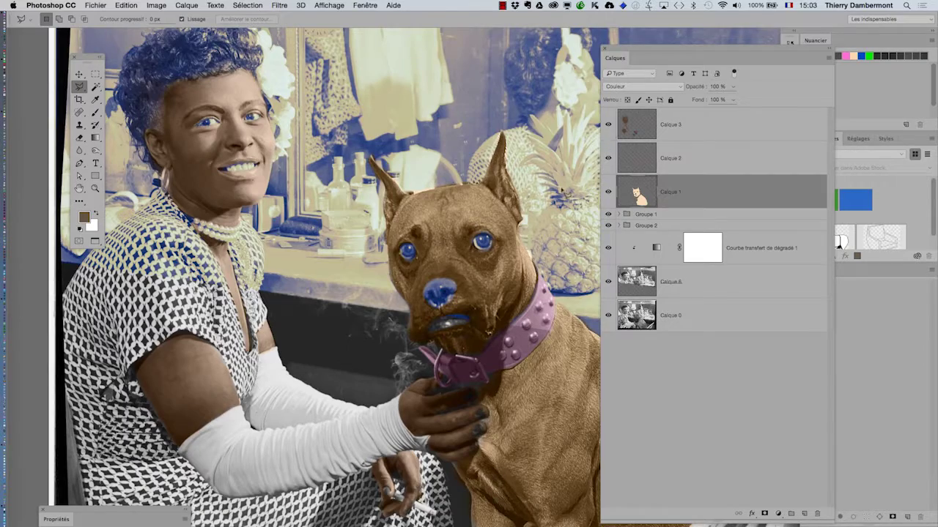
key(super+minus)
drag(524, 354, 455, 365)
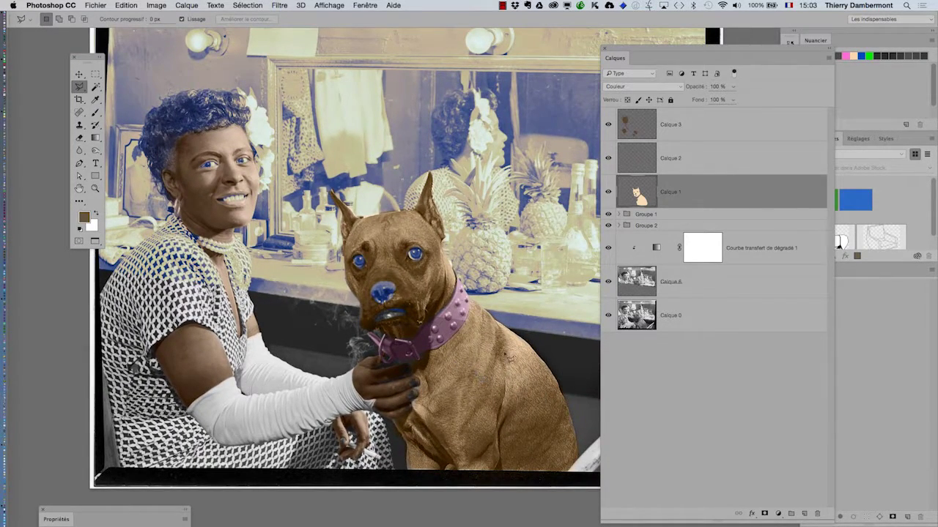
Step: Load the combined contents of Calque 1 and Calque 3 as a selection and make Calque 6 the active layer
super+click(645, 197)
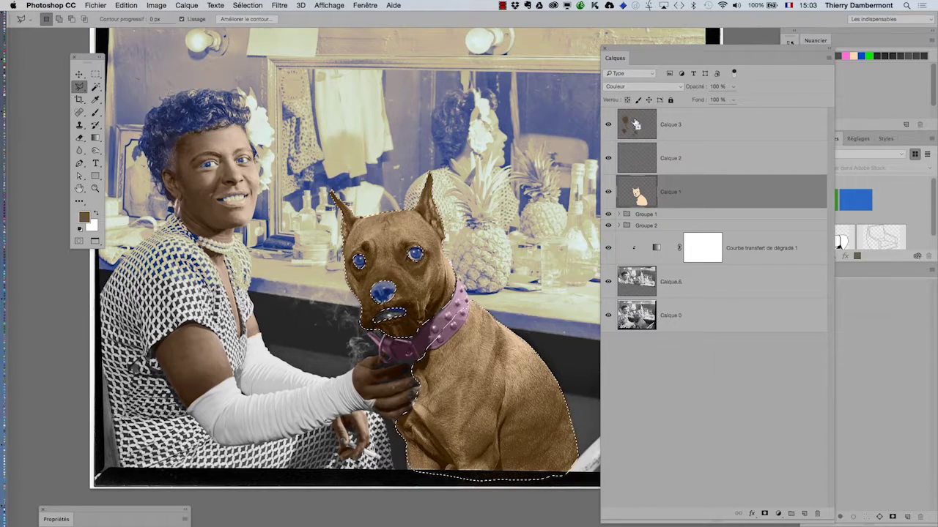
click(703, 281)
click(187, 5)
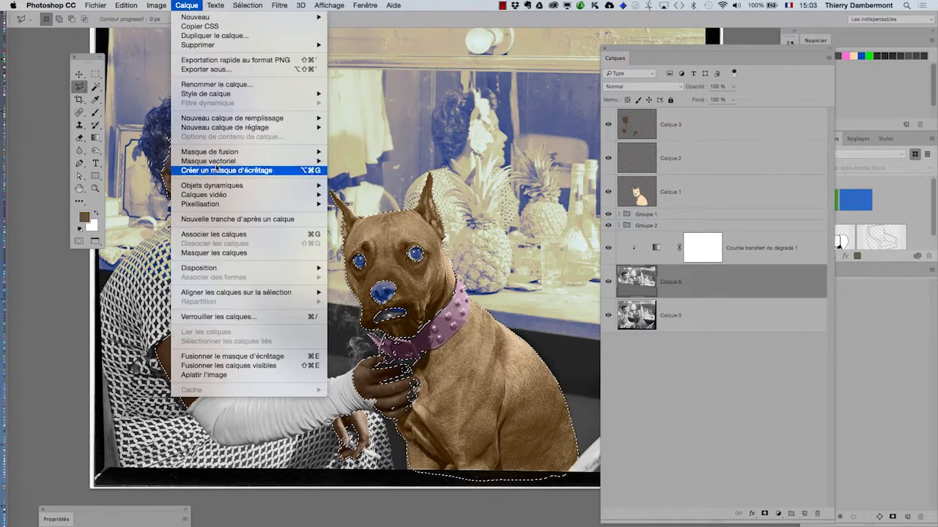
mouse_move(277, 152)
click(378, 170)
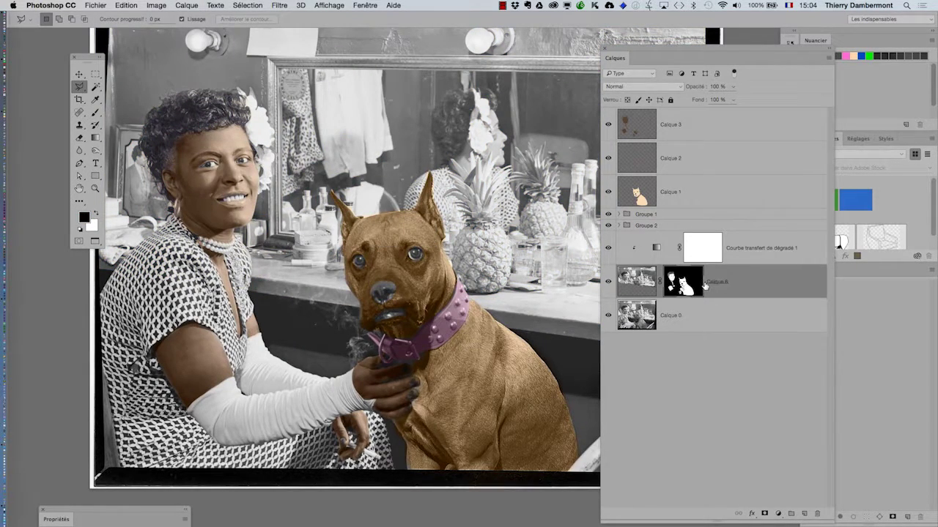
key(super+z)
Step: Add a layer mask to Calque 6 that hides the selected skin and dog areas
click(186, 5)
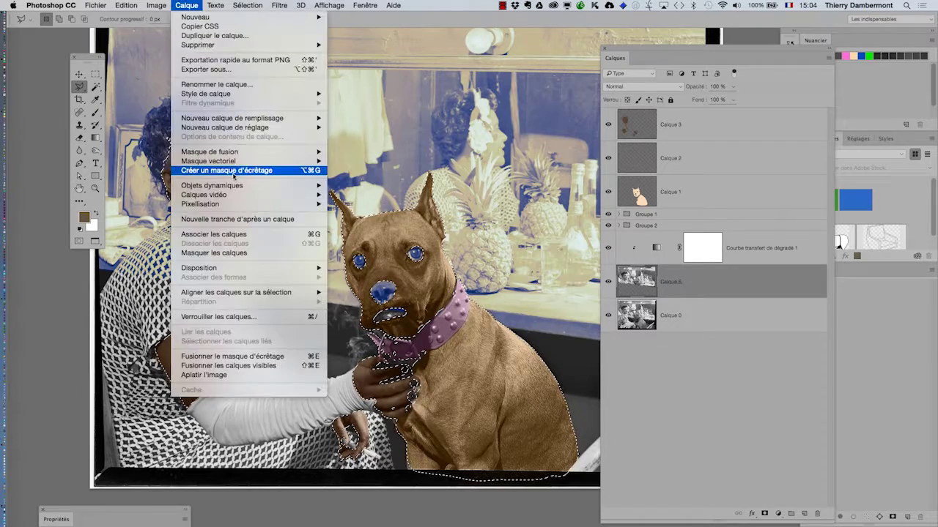
mouse_move(243, 154)
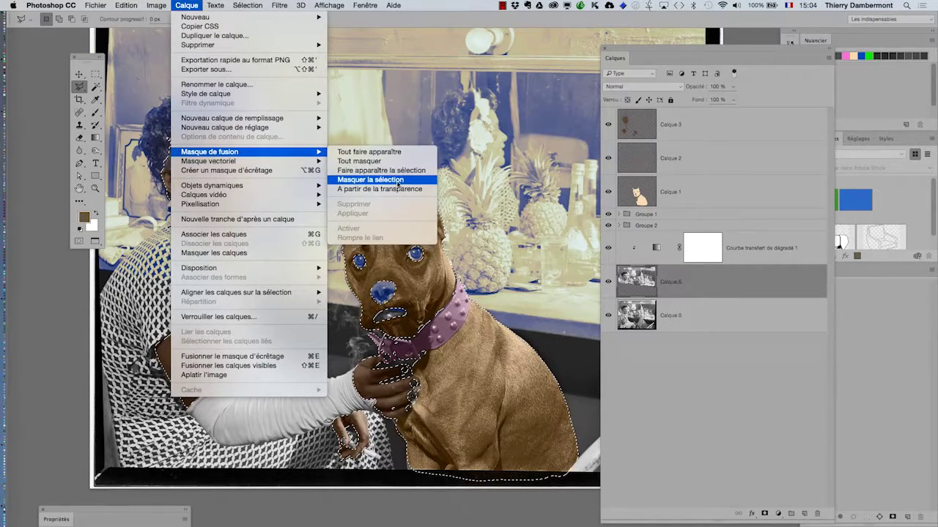
click(398, 184)
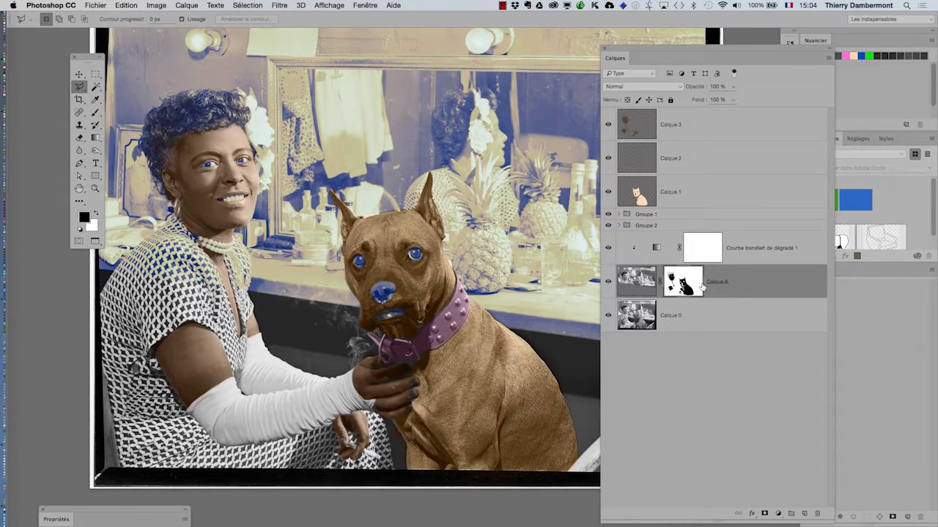
scroll(416, 189, down, 1)
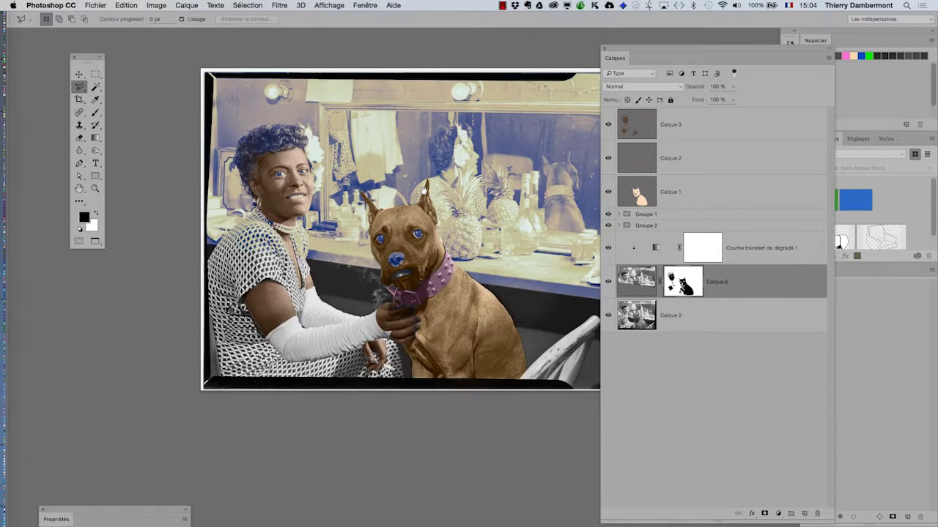
drag(424, 191, 346, 160)
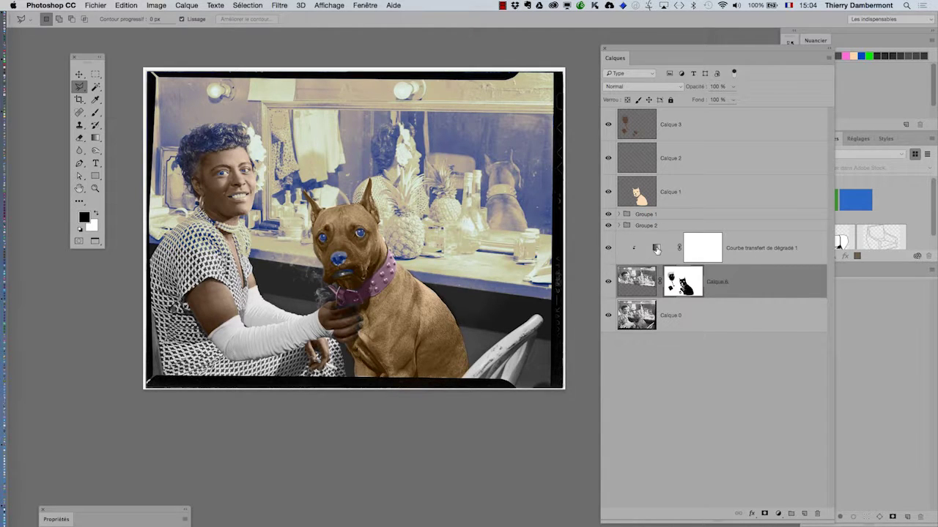
Step: Add an unclipped Curves adjustment layer directly above the gradient map, in Normal mode at 100% opacity
click(636, 292)
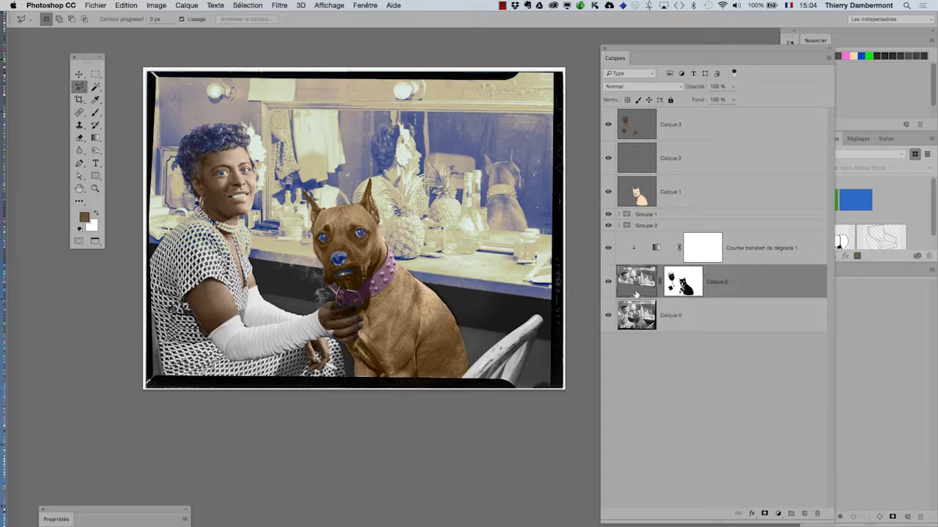
click(657, 257)
click(186, 5)
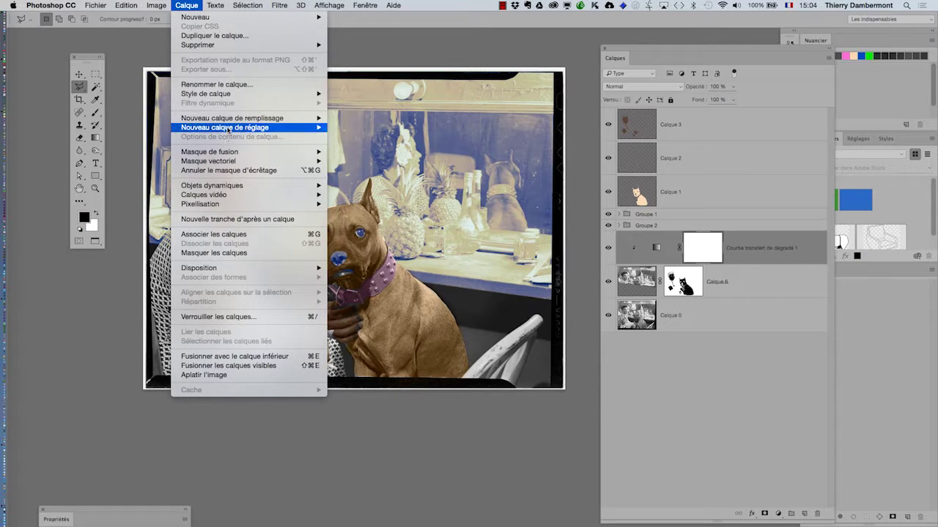
mouse_move(227, 129)
click(361, 147)
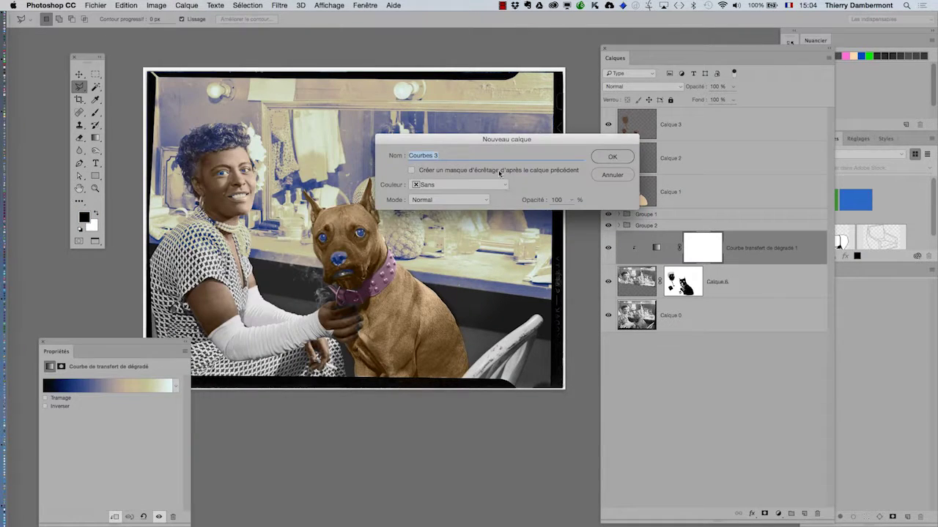
click(611, 157)
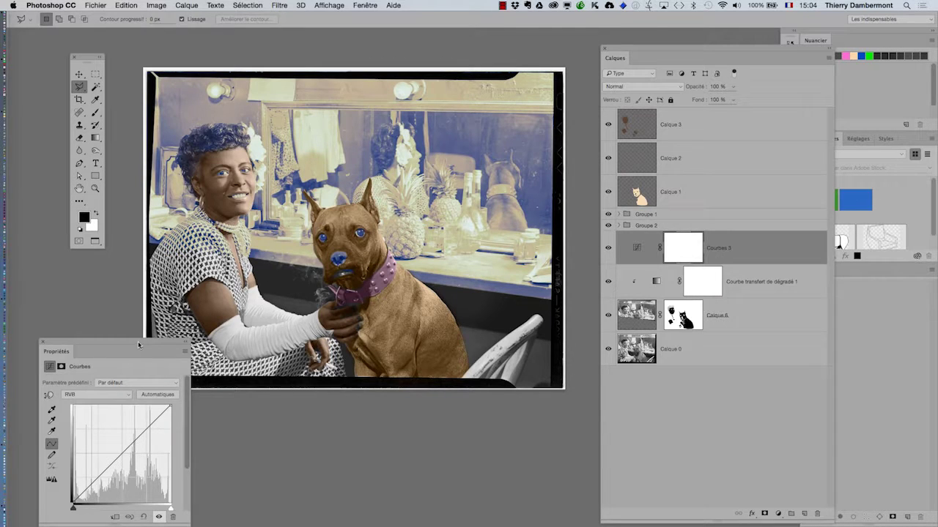
Step: Pull the midtones of the RGB curve down to darken the image and close the adjustment's properties
drag(139, 344, 578, 99)
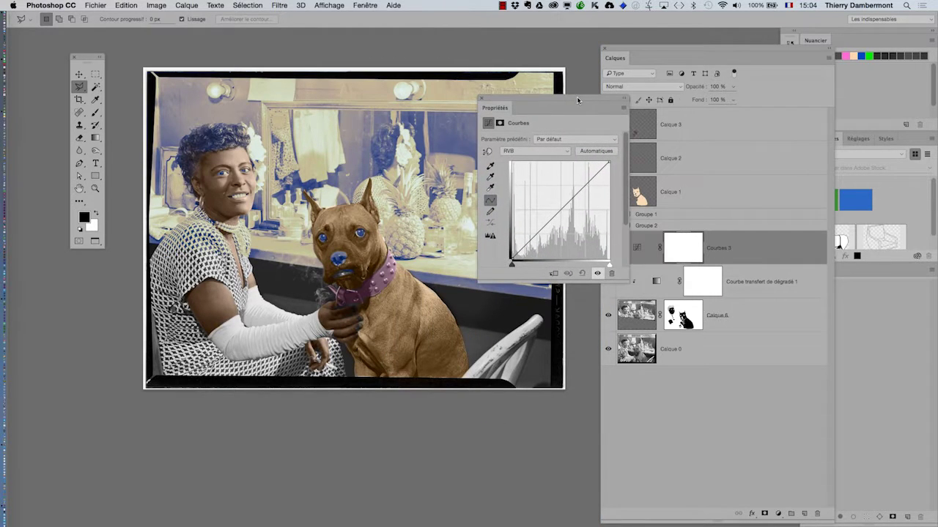
drag(78, 57, 37, 51)
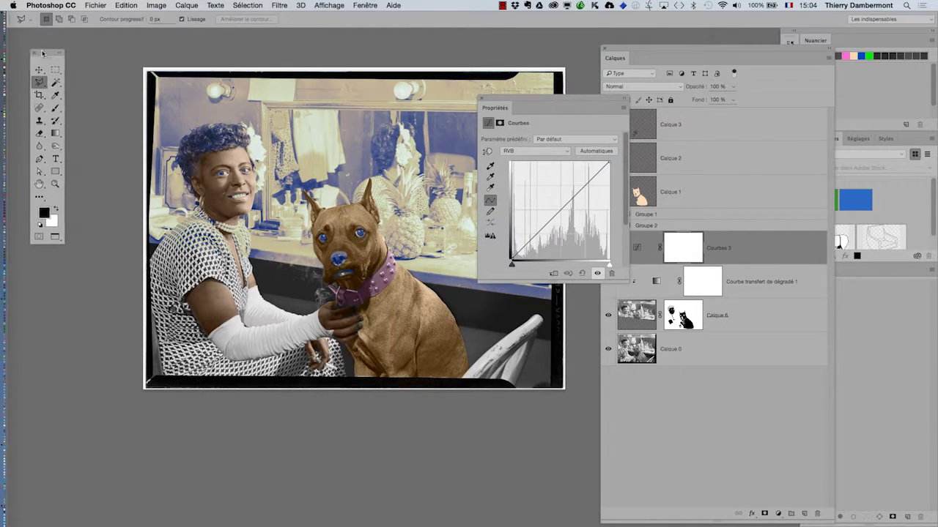
drag(506, 200, 433, 177)
drag(575, 203, 553, 235)
click(482, 99)
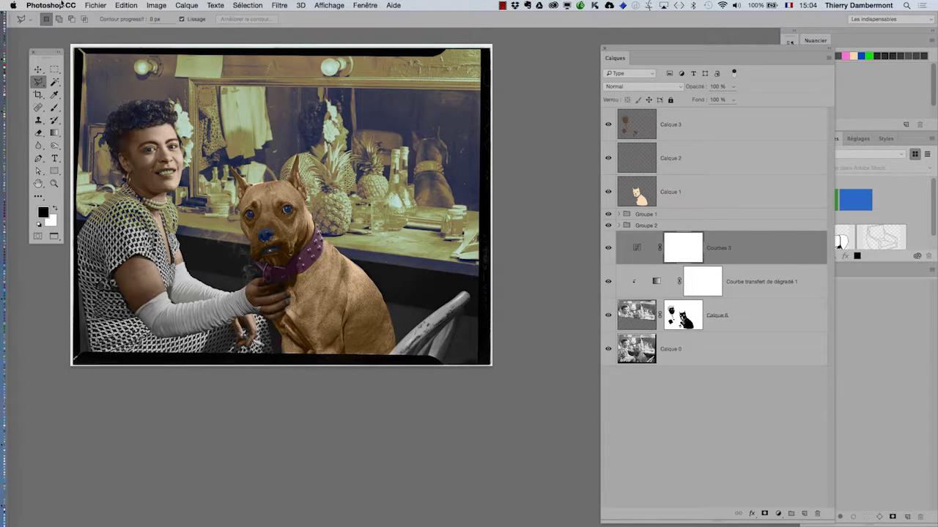
Step: Save the document in Photoshop format with its layers in the folder "colorisation de noir et blanc"
click(107, 5)
click(132, 216)
key(Right)
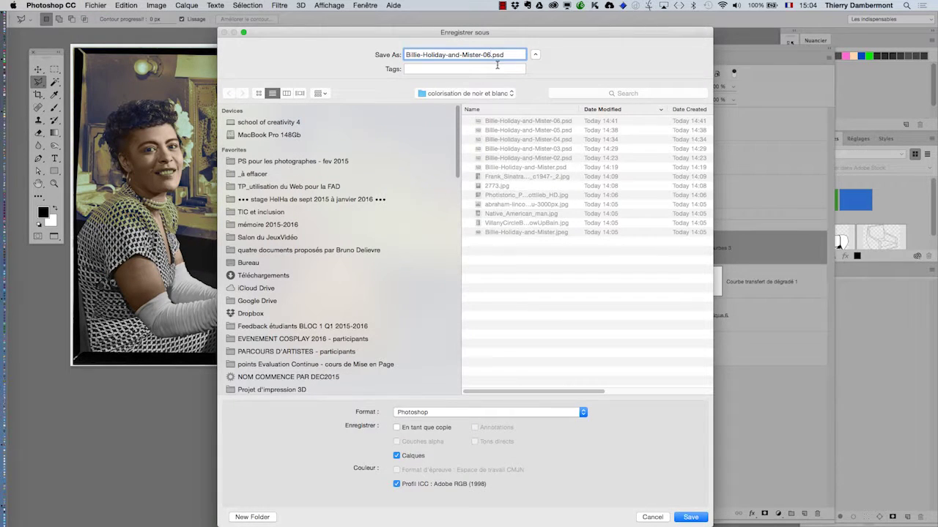
key(Return)
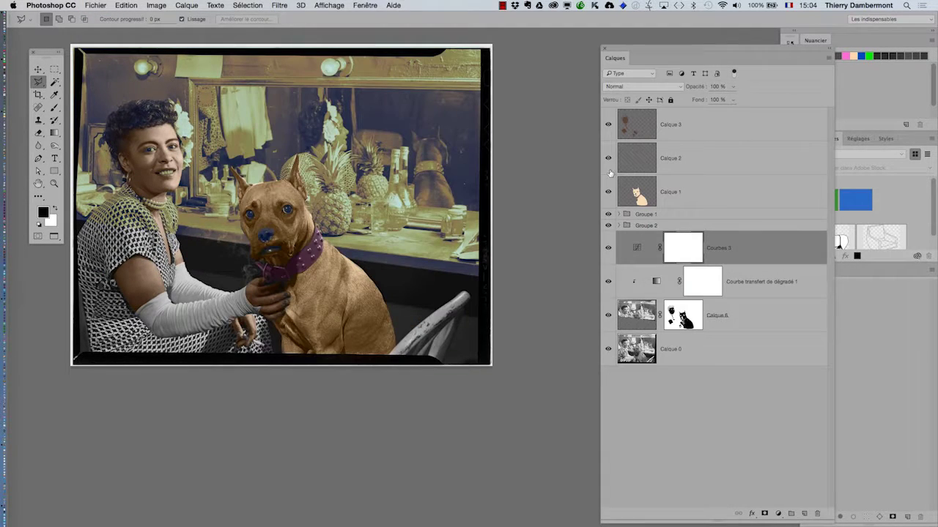
Step: Clip the Curves adjustment to Calque 6 together with the gradient map so it affects only the background
click(653, 283)
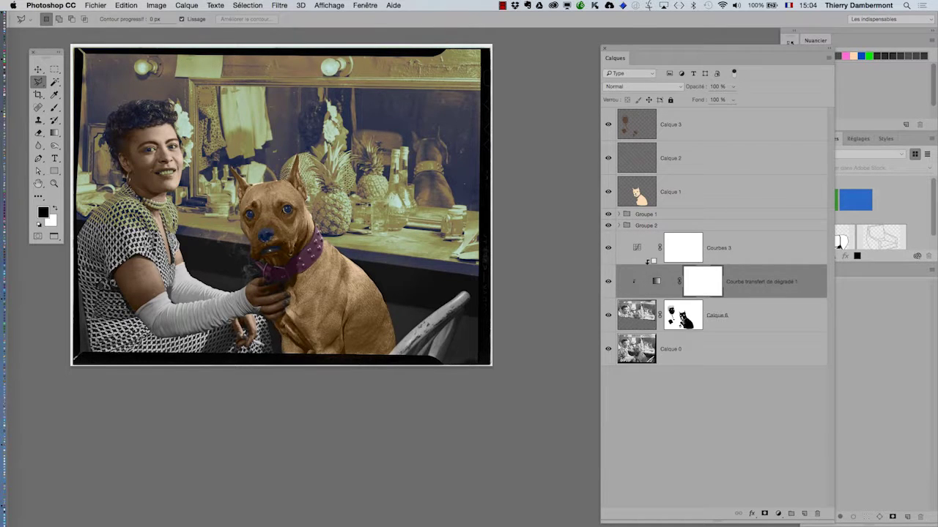
alt+click(649, 261)
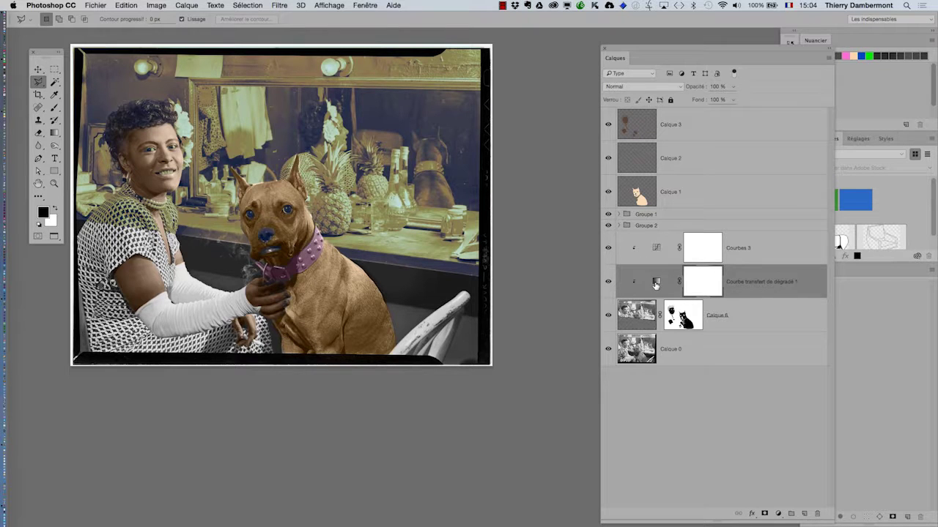
Step: Reopen the gradient map's gradient for editing and remove the yellow colour stop between the beige and the final light stop
double_click(656, 284)
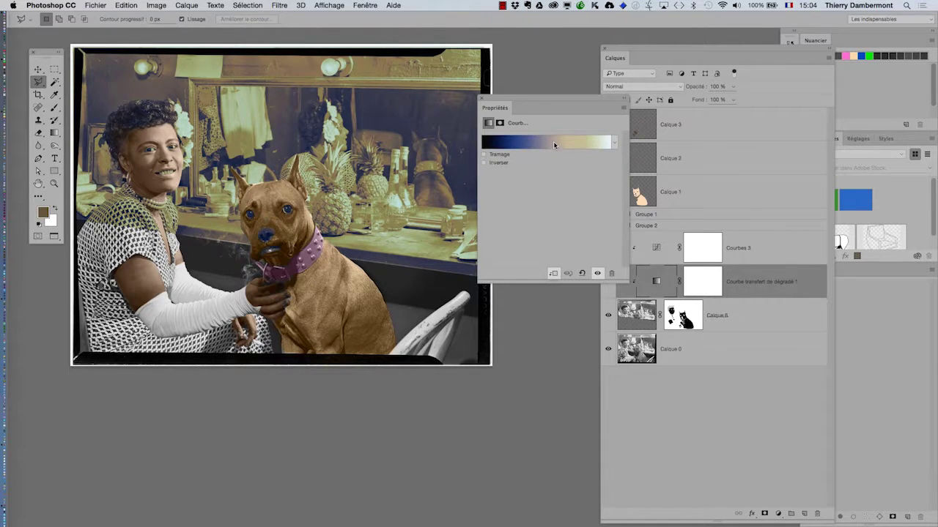
click(553, 144)
drag(693, 310, 689, 366)
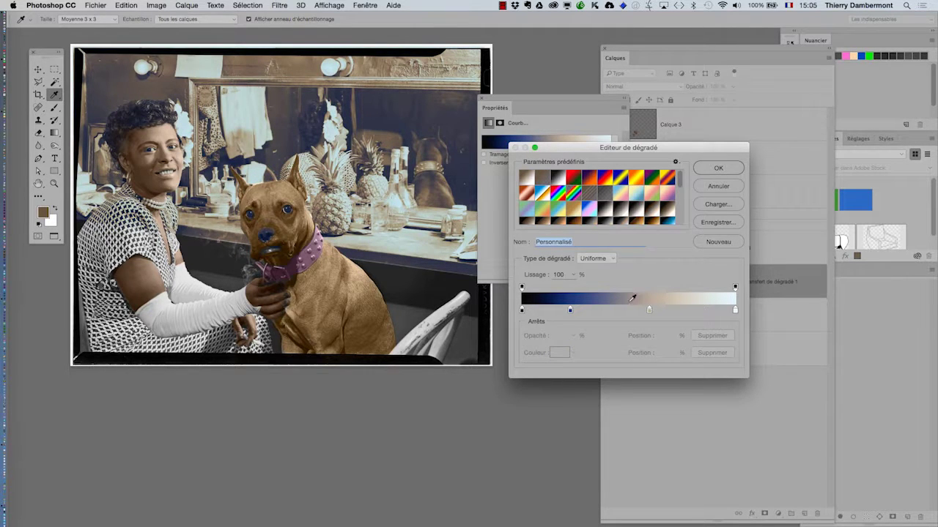